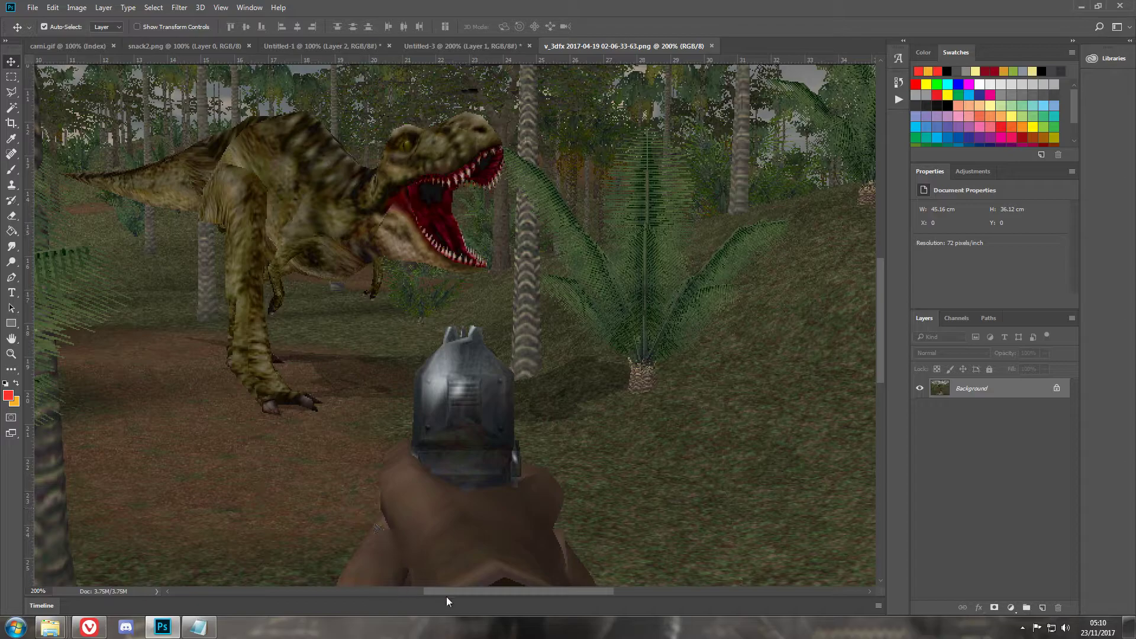
Start a Polygonal Lasso outline at the T-rex's throat and trace the underside of its lower jaw.
drag(880, 292, 882, 258)
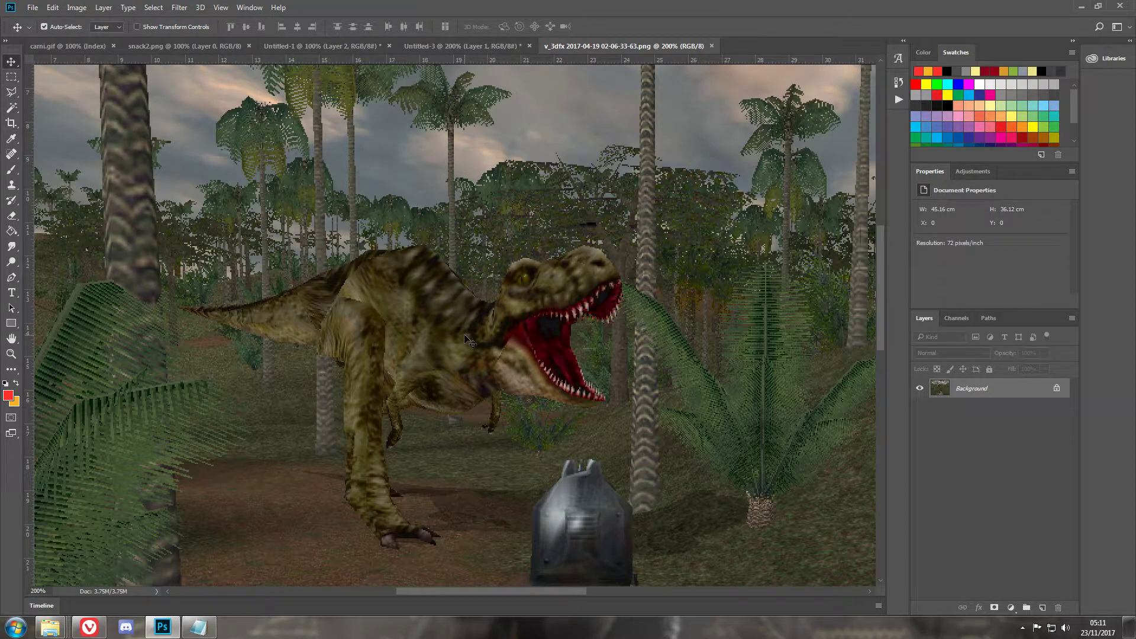
scroll(467, 341, up, 1)
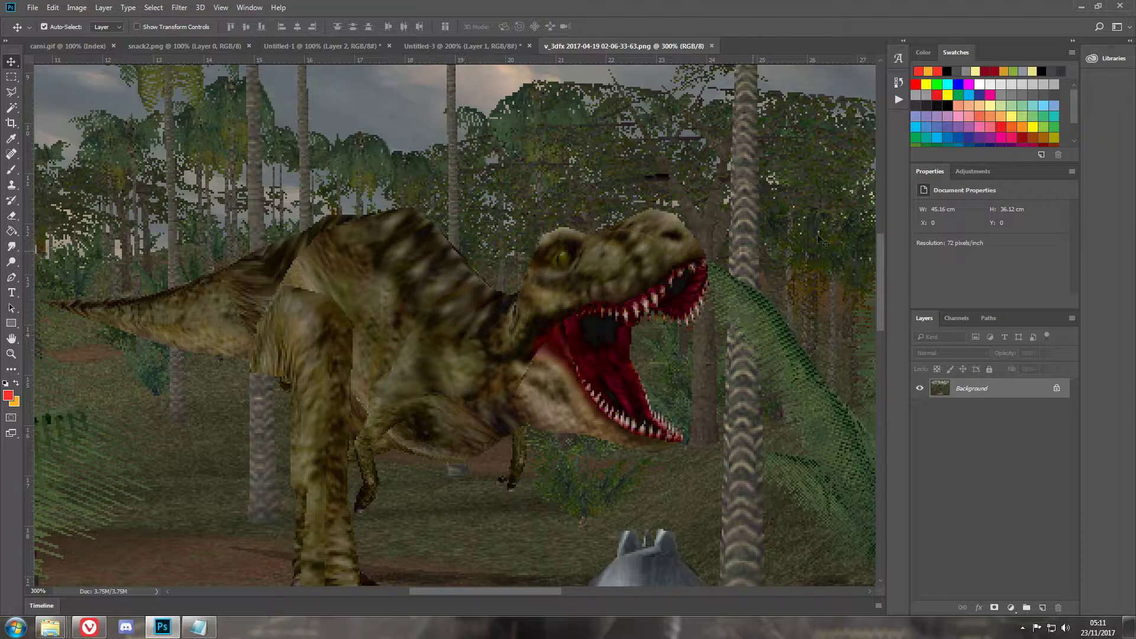
click(11, 92)
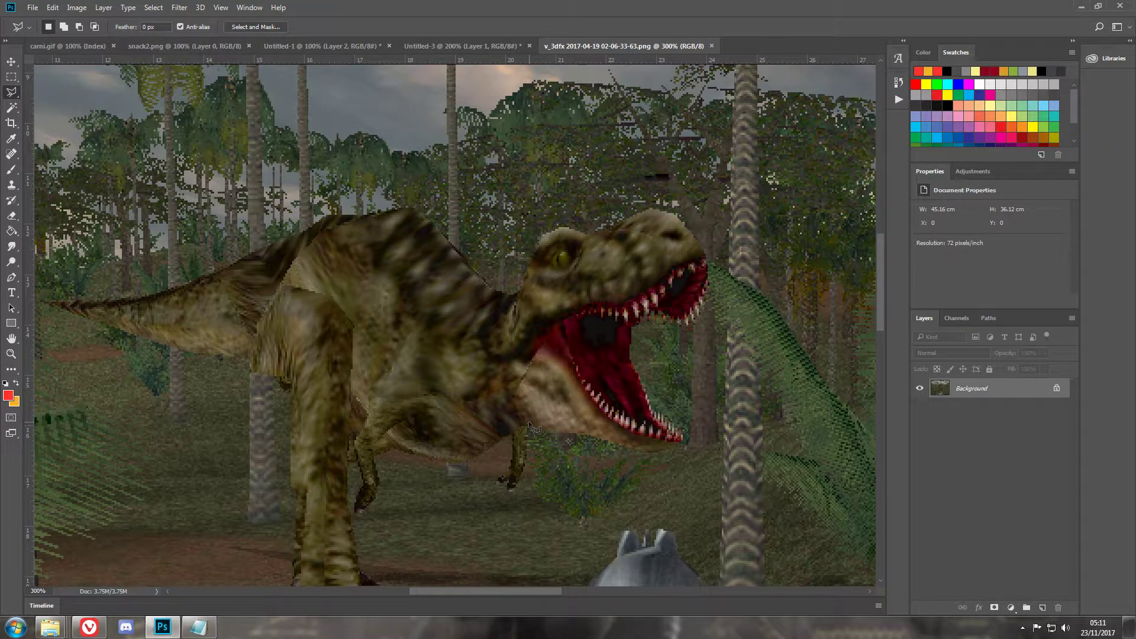
scroll(512, 427, up, 1)
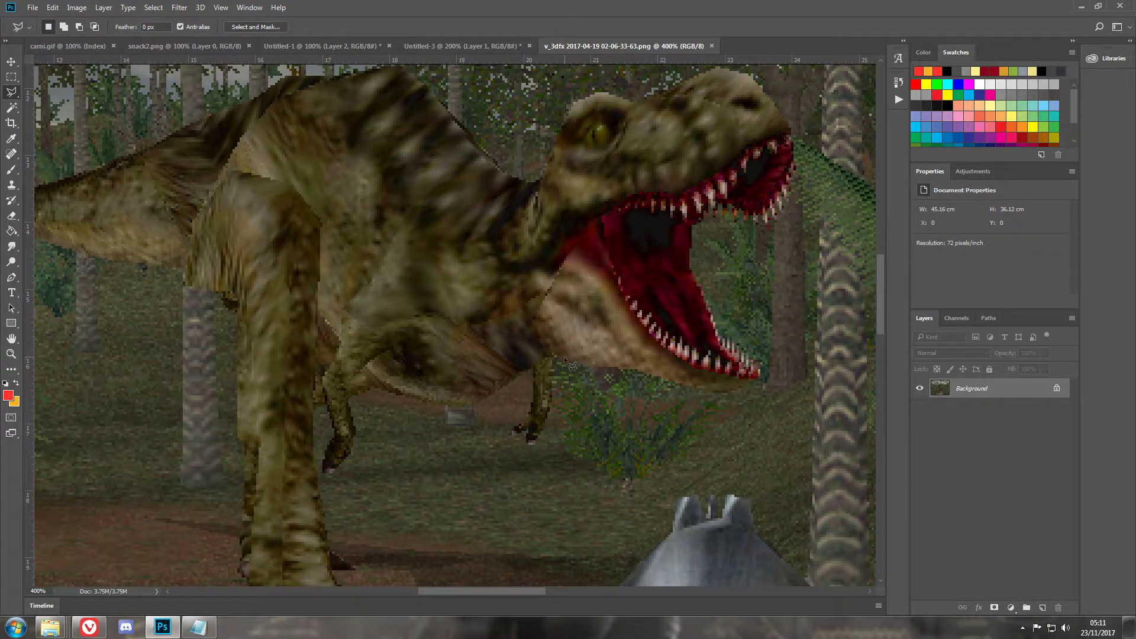
click(554, 354)
click(564, 363)
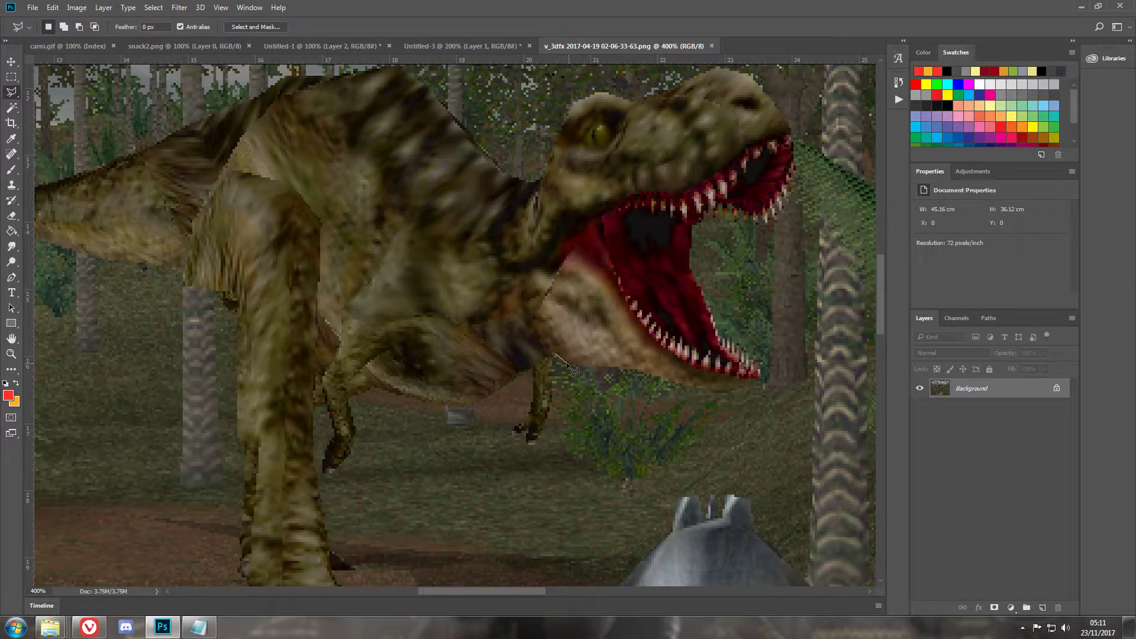
click(637, 368)
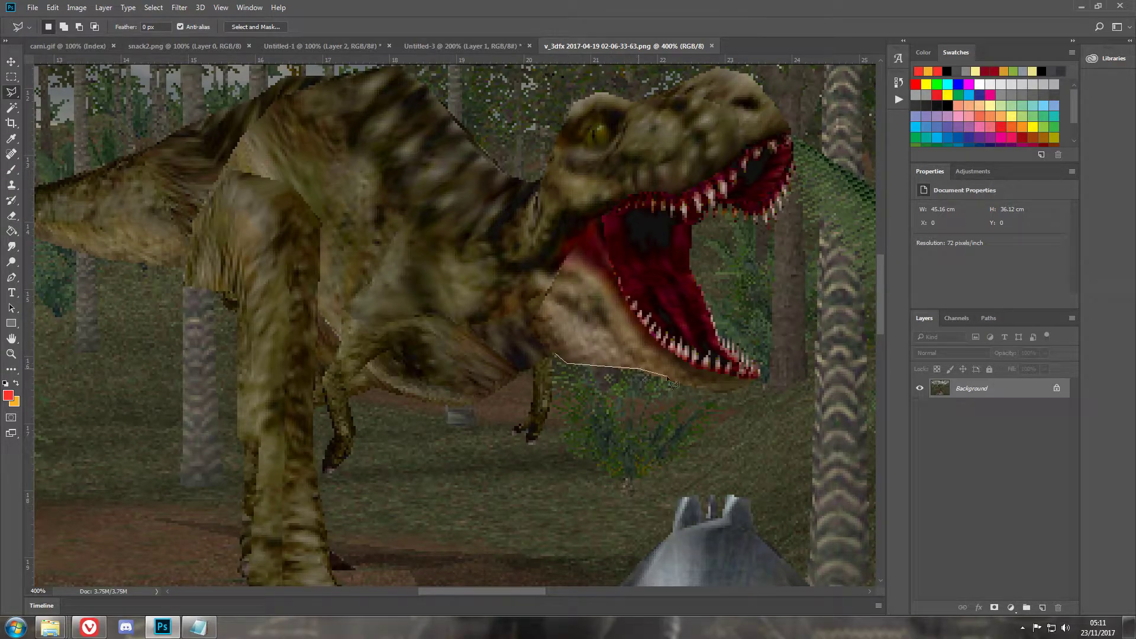
click(719, 391)
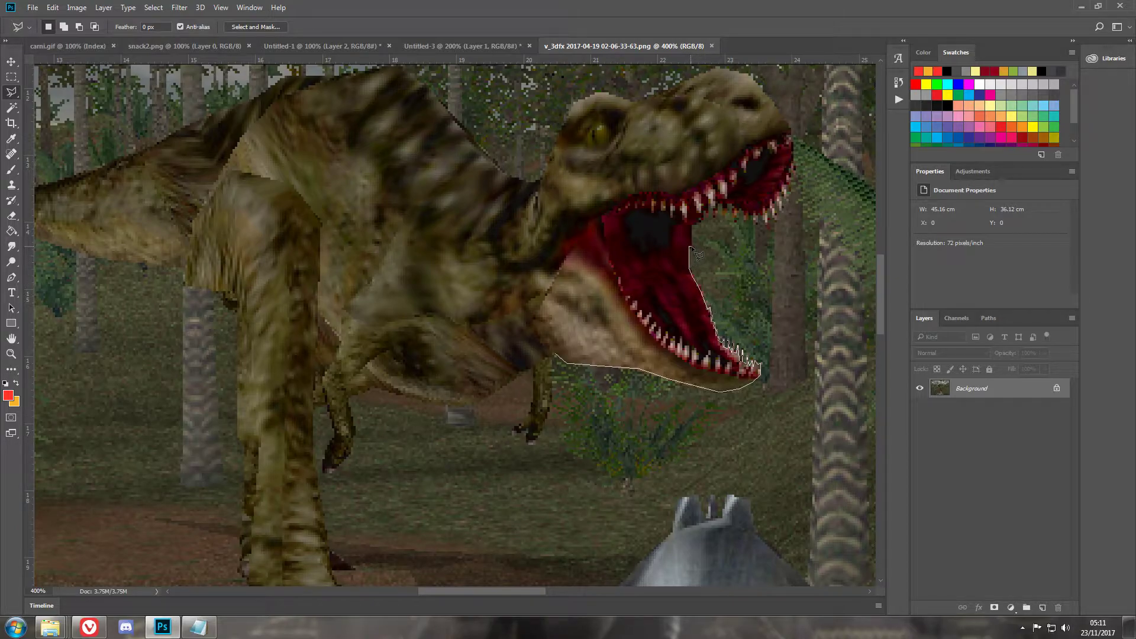
Continue the lasso outline from the back of the open mouth along the T-rex's upper teeth.
click(691, 226)
click(707, 217)
click(710, 208)
click(739, 214)
click(747, 212)
click(758, 219)
click(765, 221)
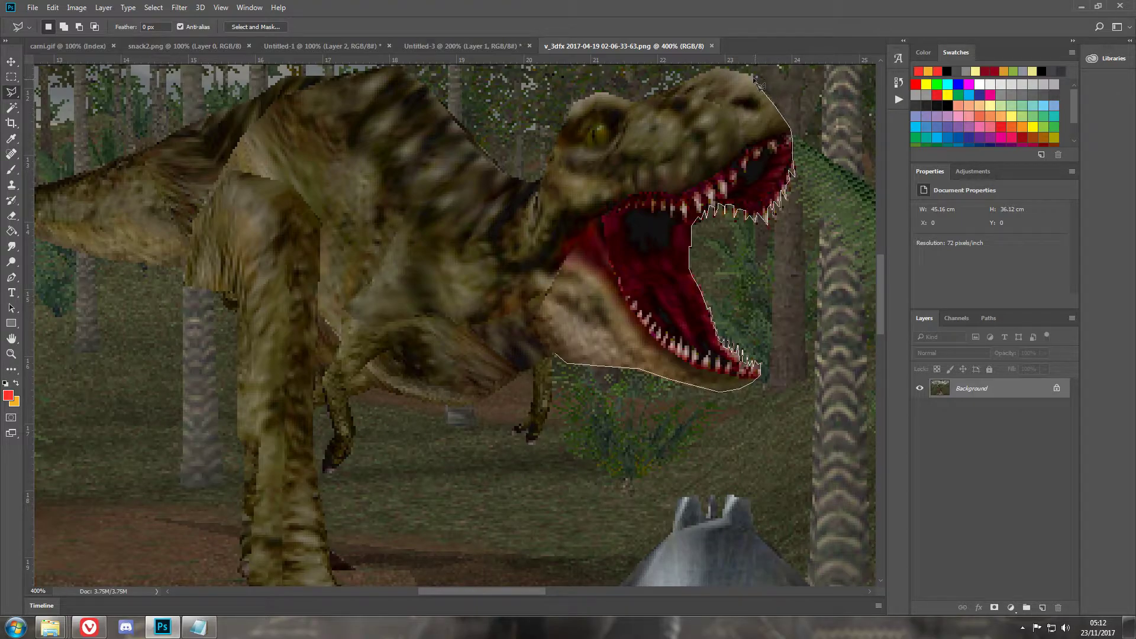
Trace the lasso outline over the brow and the back of the head down to the neck.
scroll(742, 83, up, 2)
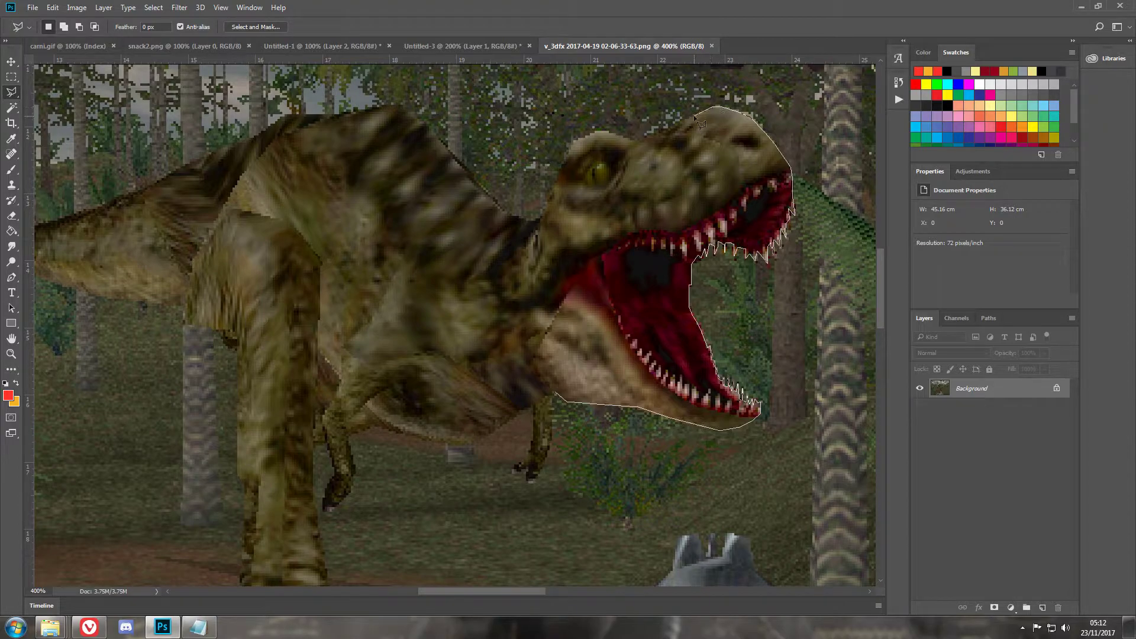
click(633, 142)
click(584, 137)
click(550, 195)
click(544, 216)
click(513, 220)
Trace the lasso outline along the T-rex's back to the base of the tail, removing the misplaced anchor point.
click(501, 210)
click(489, 195)
click(477, 179)
click(434, 137)
click(343, 114)
click(290, 116)
click(212, 155)
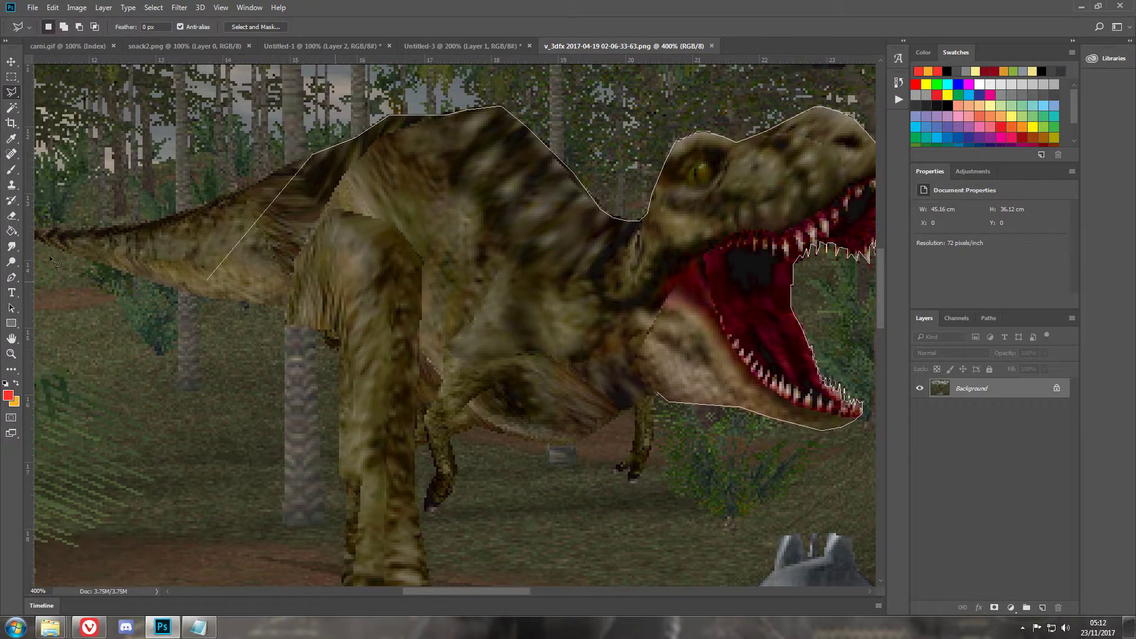
key(BackSpace)
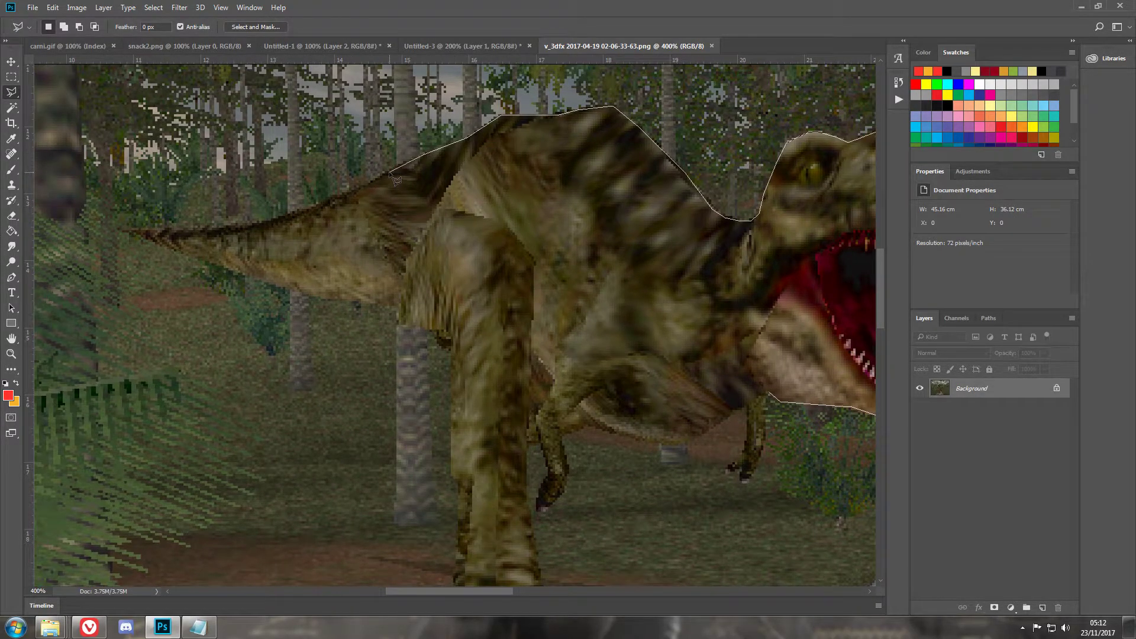
Trace the lasso outline along the top of the tail, around its tip and back along its underside.
click(354, 194)
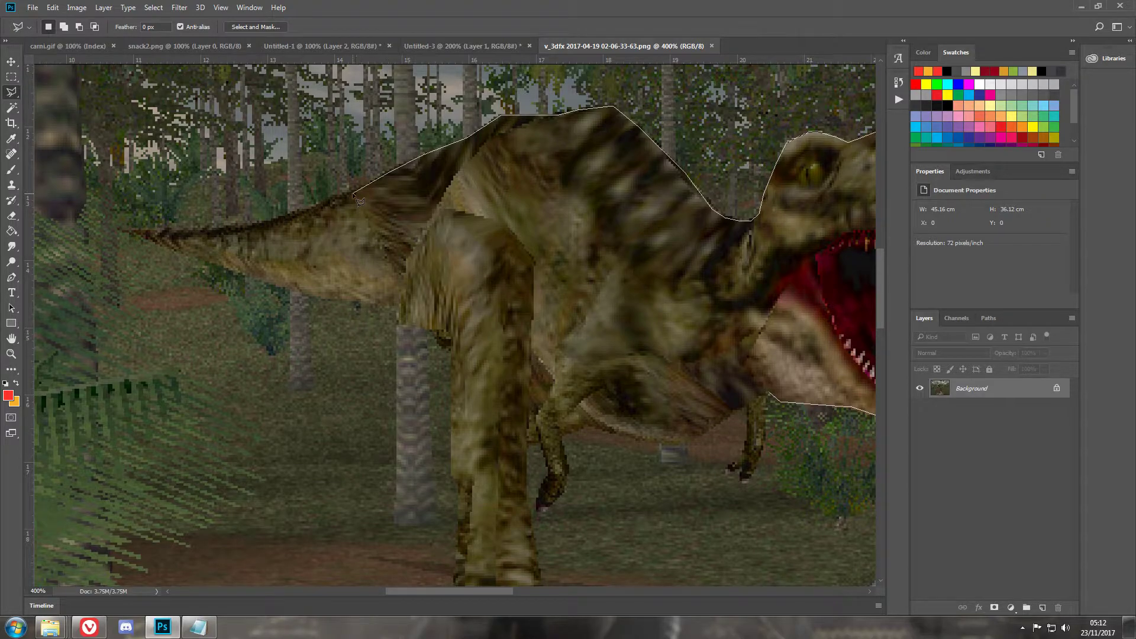
click(276, 217)
click(238, 226)
click(123, 229)
click(302, 290)
click(380, 302)
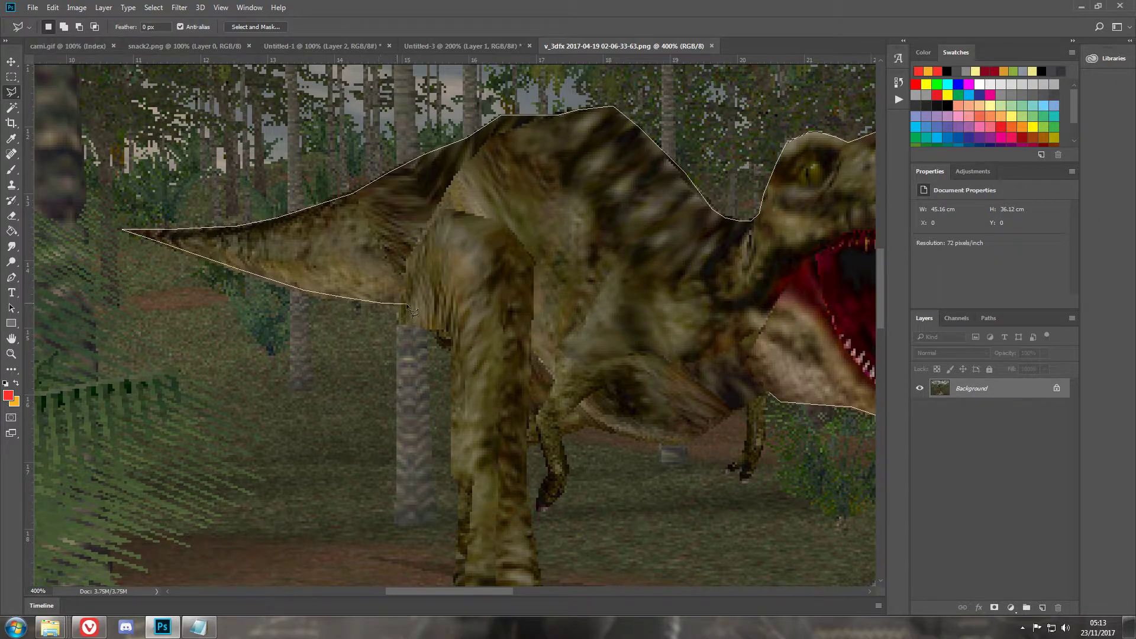
Trace the lasso outline around the rear of the thigh and down the back of the leg to the heel.
click(403, 304)
click(400, 324)
click(430, 326)
click(451, 352)
scroll(451, 354, down, 2)
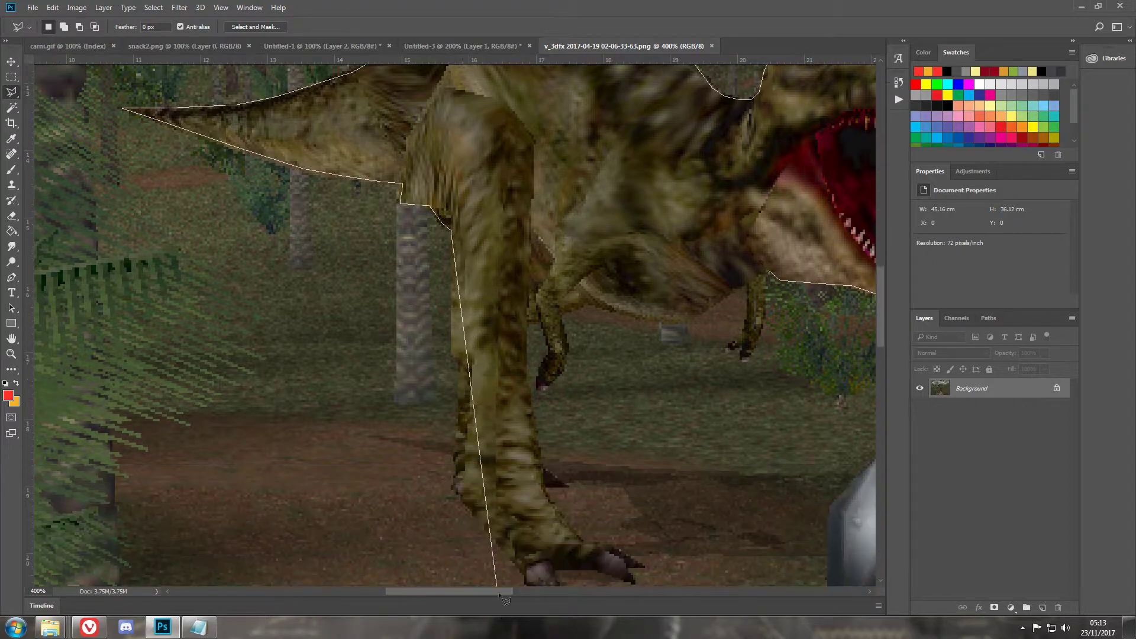
click(458, 358)
click(458, 436)
click(454, 488)
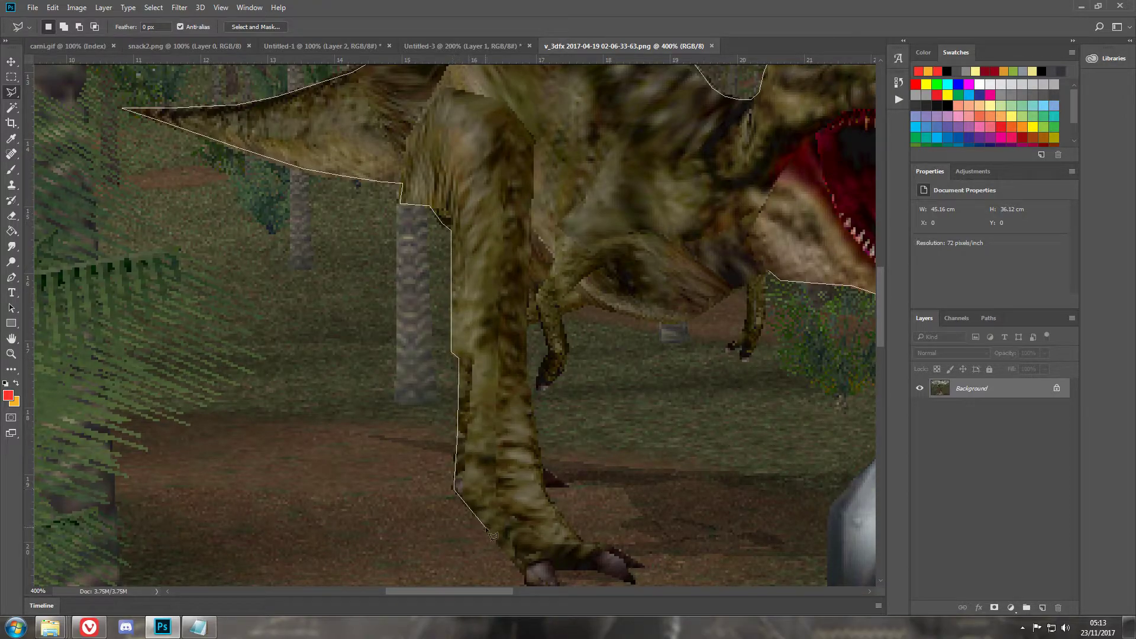
Trace the lasso outline under the foot and around its front claws.
scroll(492, 535, down, 2)
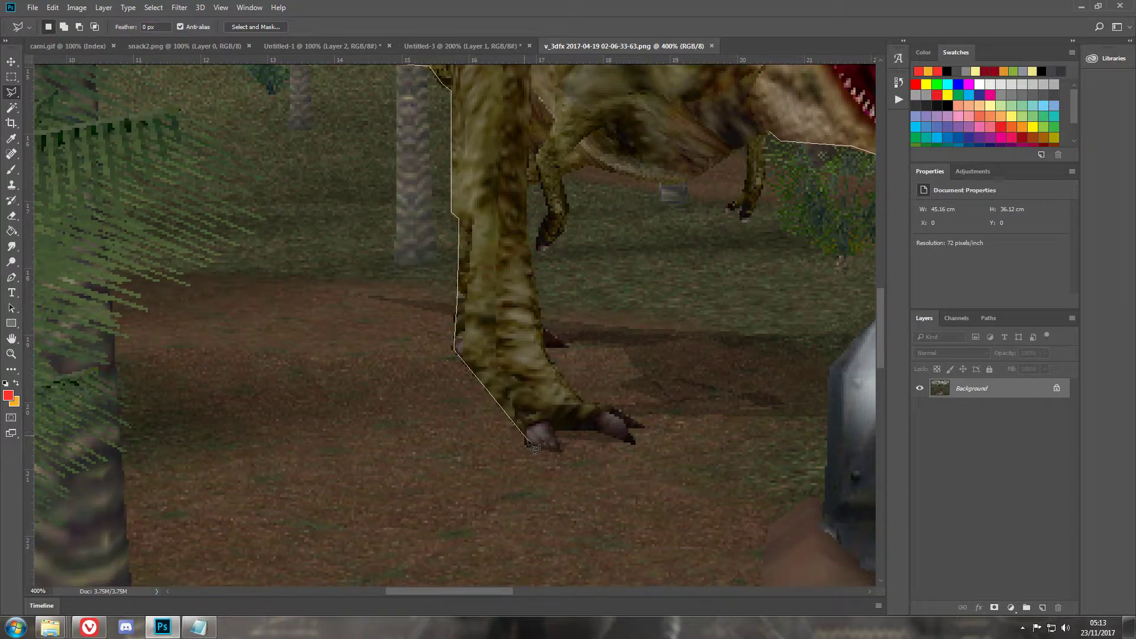
click(559, 449)
click(555, 430)
click(598, 430)
click(634, 443)
click(626, 427)
click(641, 427)
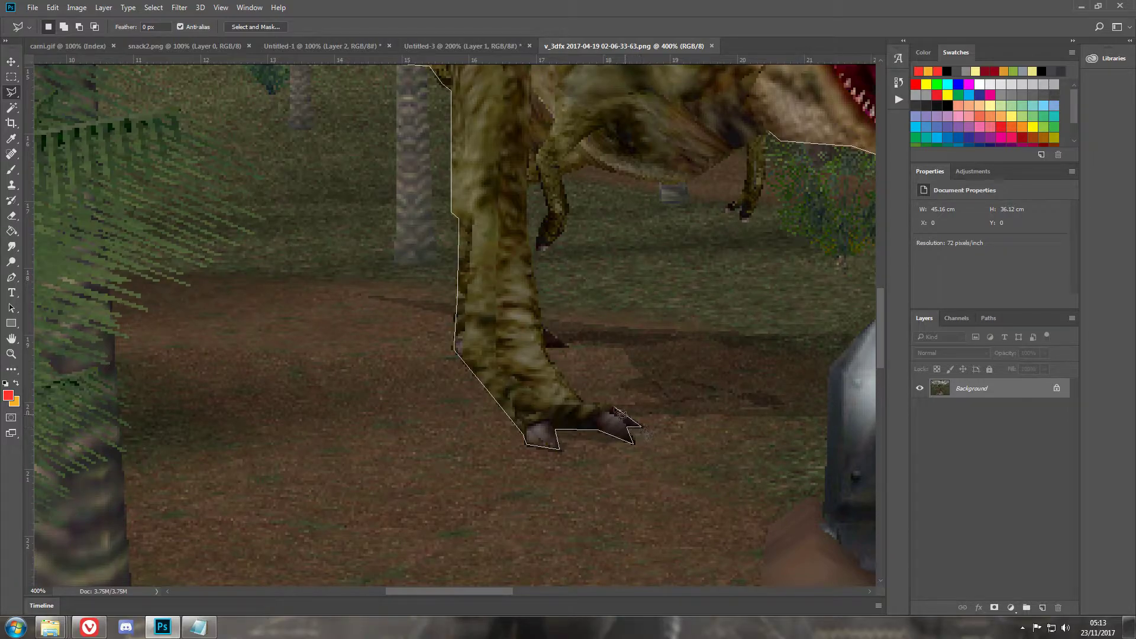
Trace the lasso outline over the top of the foot and around the small claw behind the ankle.
click(603, 402)
click(581, 403)
click(543, 345)
click(562, 346)
click(543, 332)
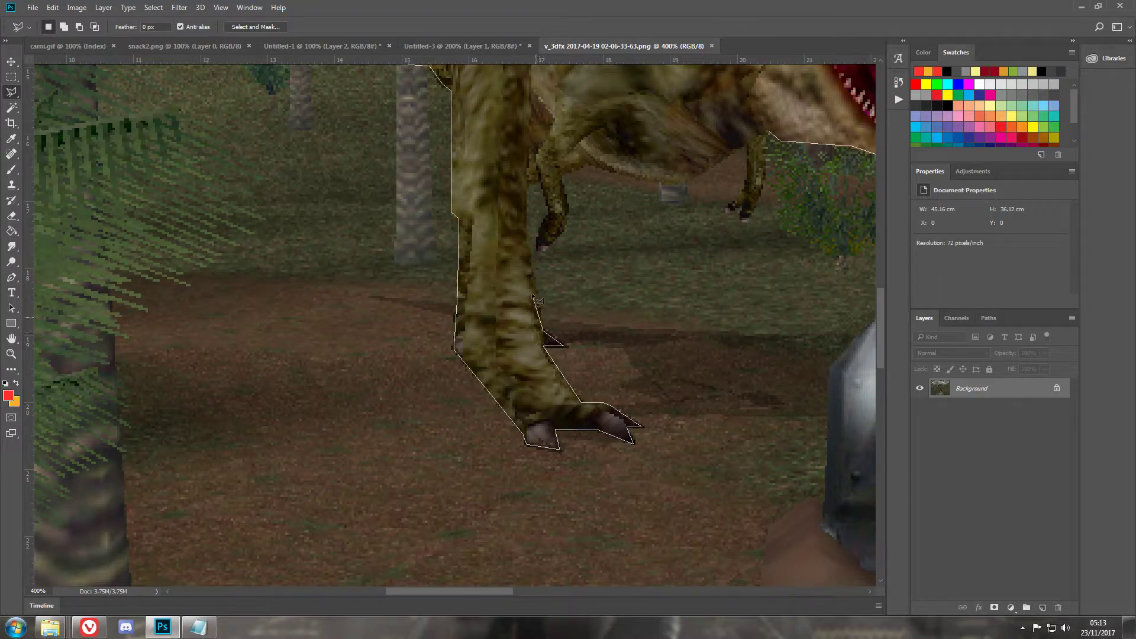
Trace the lasso outline up the front of the leg, around the near arm and along the belly.
click(526, 183)
click(541, 182)
click(549, 217)
click(539, 247)
click(552, 241)
click(564, 224)
click(585, 165)
click(649, 180)
click(682, 180)
click(746, 145)
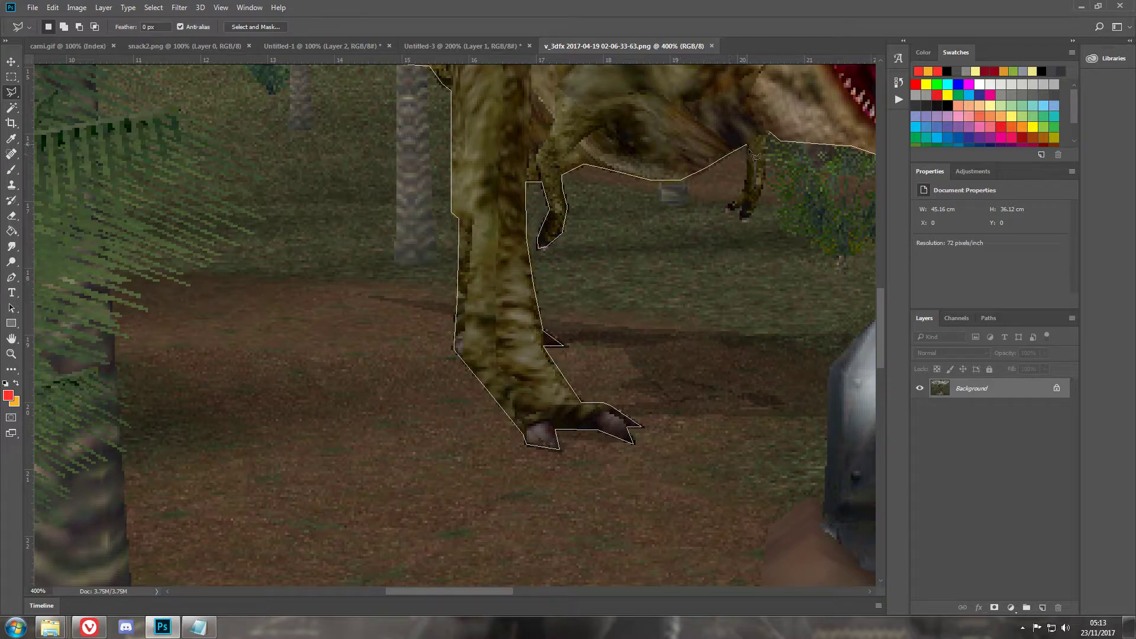
Trace the lasso outline around the far arm and close the selection at the throat.
click(744, 194)
click(727, 207)
click(740, 210)
click(743, 221)
scroll(766, 171, up, 3)
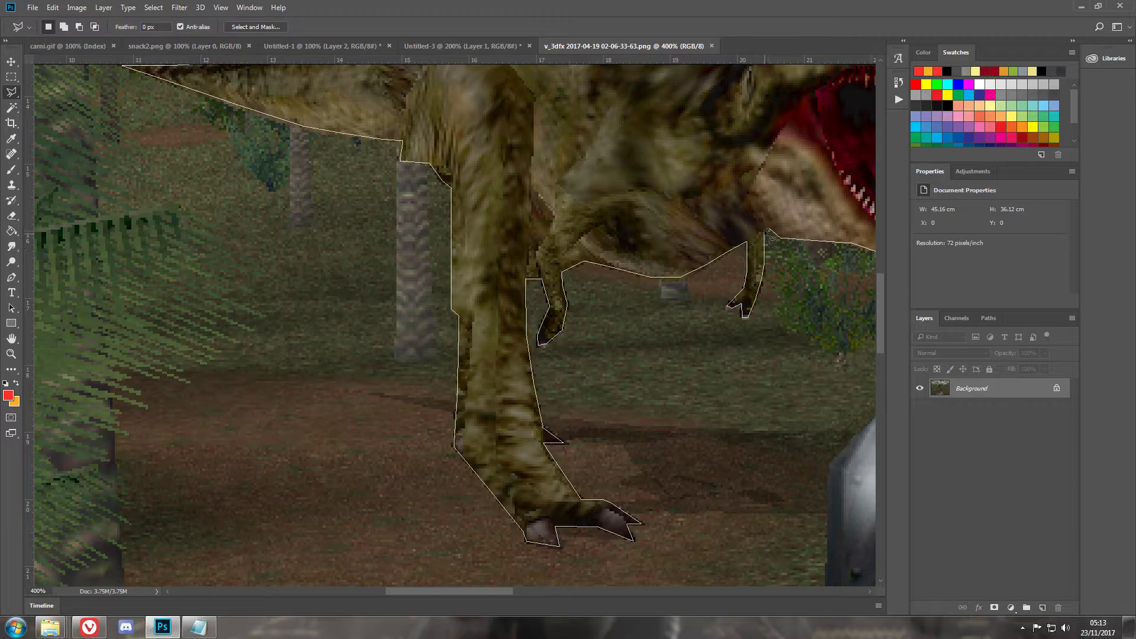
double_click(769, 235)
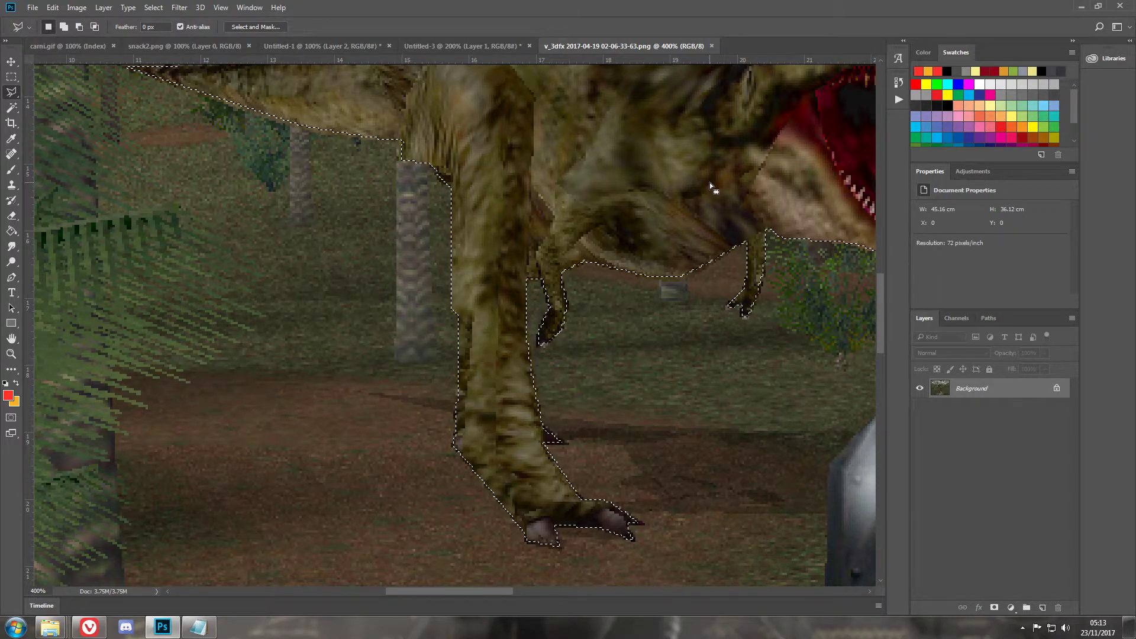
Paste the selected T-rex into a new 560 x 600 px, 72 ppi document with a transparent background.
key(ctrl+j)
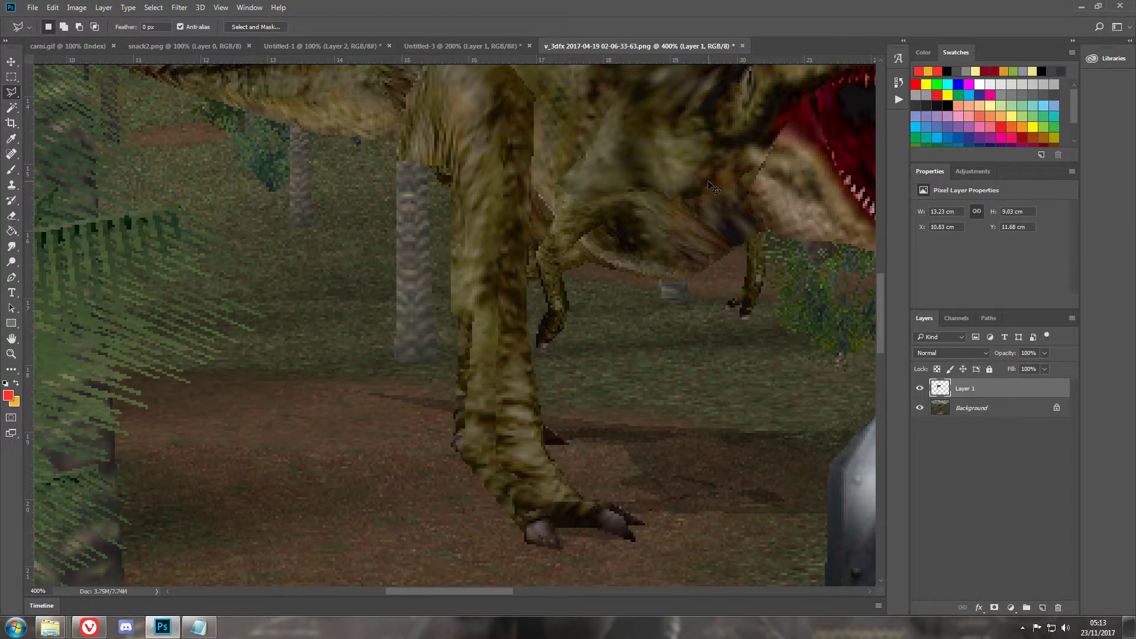
key(ctrl+z)
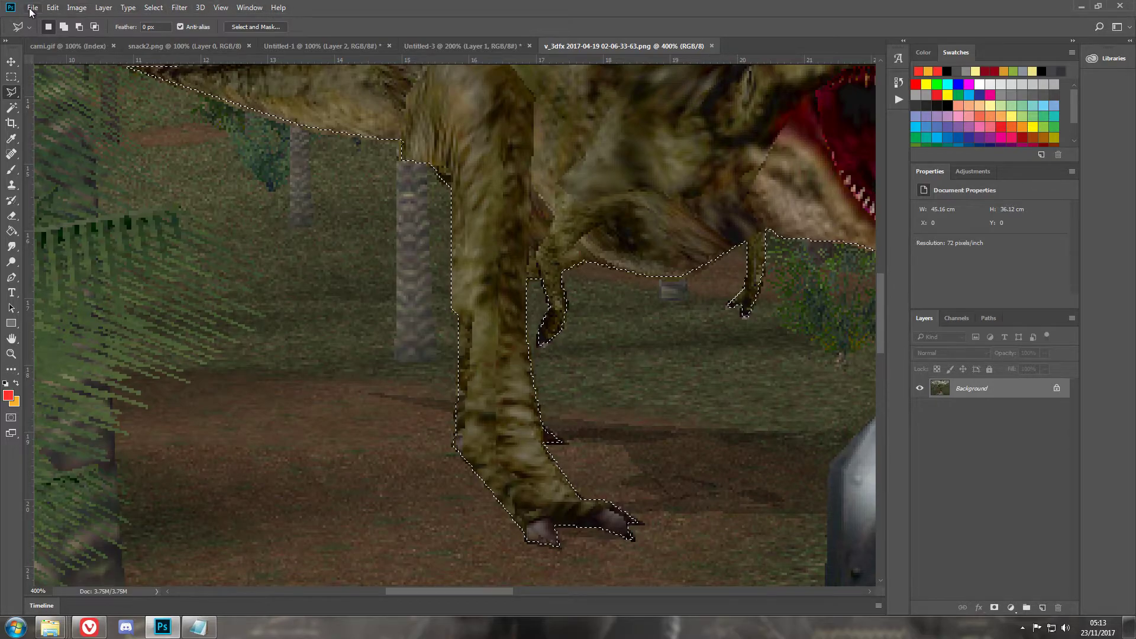
click(32, 8)
click(36, 18)
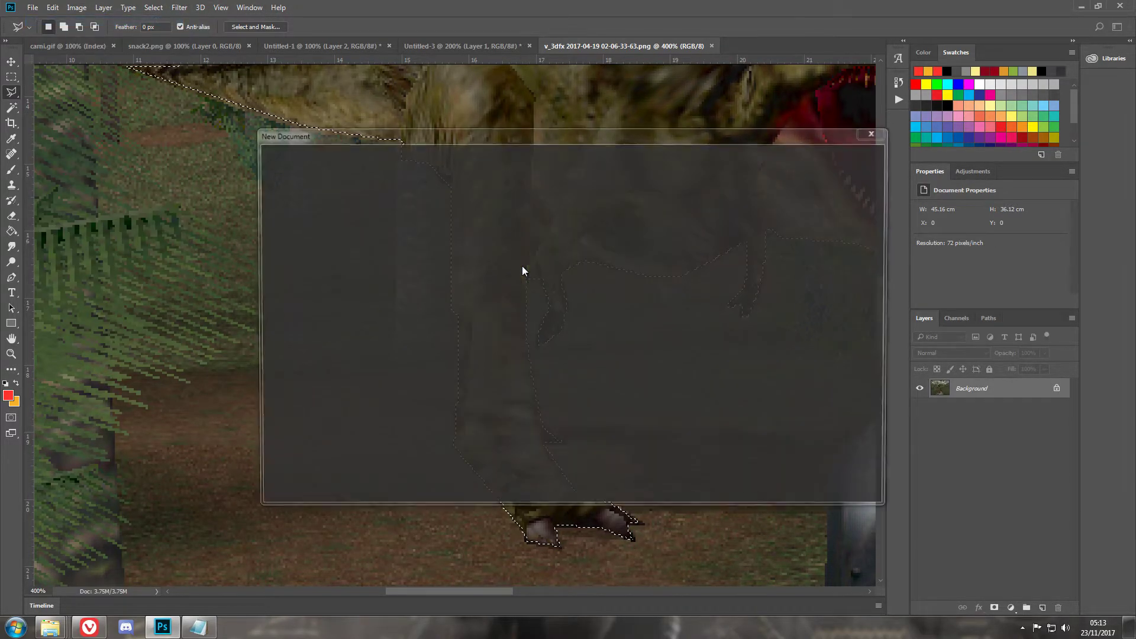
click(435, 264)
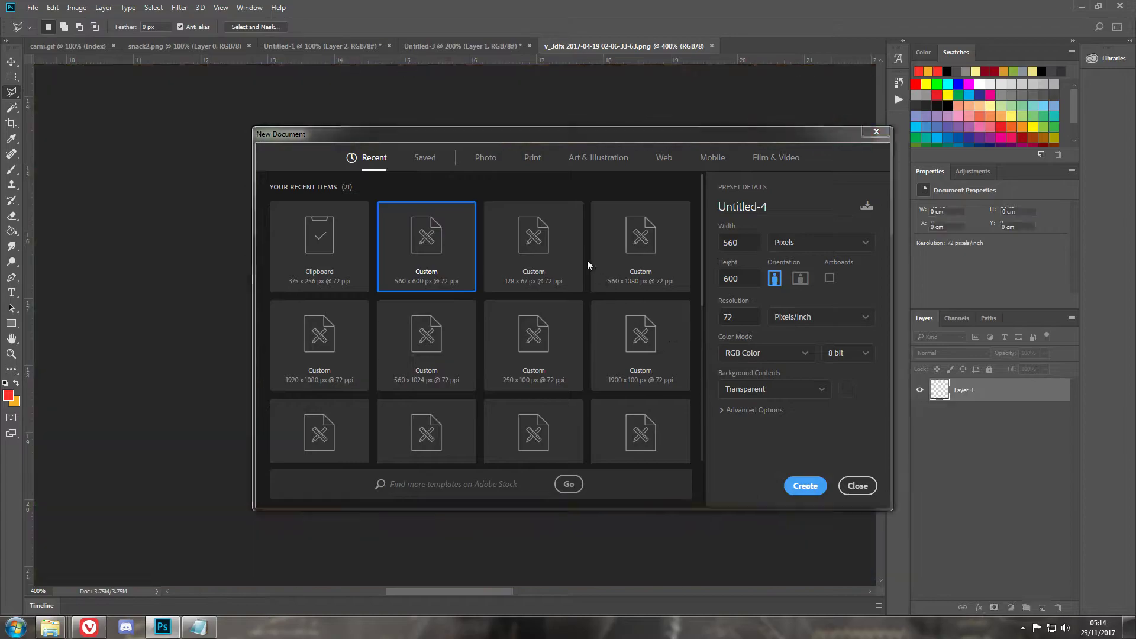
key(Return)
key(ctrl+v)
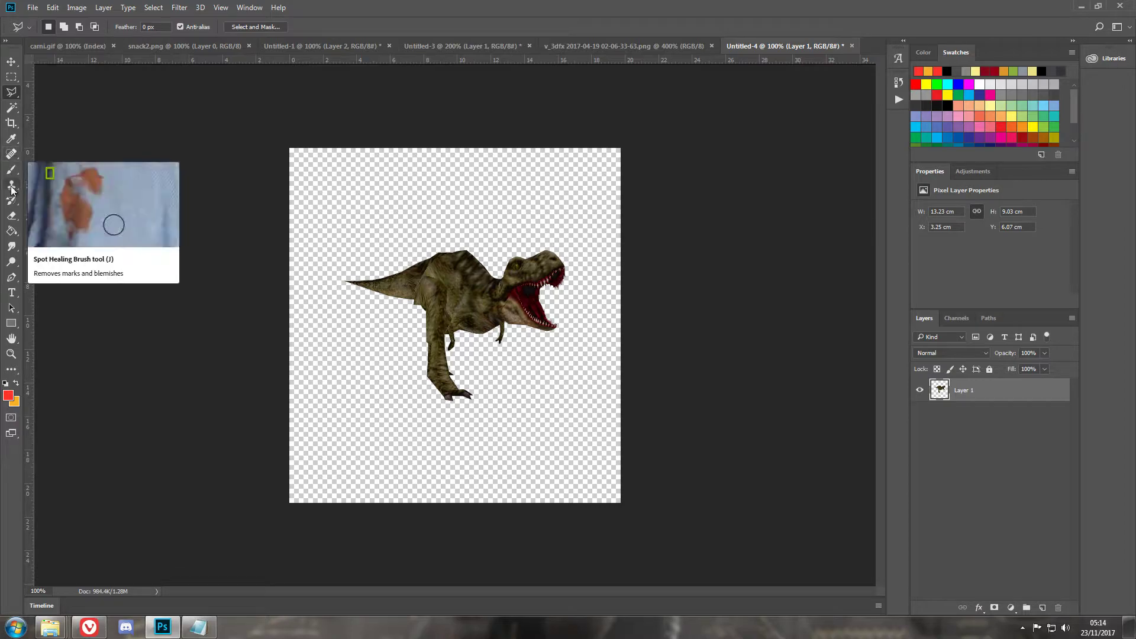
Examine the edges of the pasted T-rex cutout up close with the Eraser tool ready.
click(12, 216)
key(ctrl+plus)
key(ctrl+plus)
key(ctrl+plus)
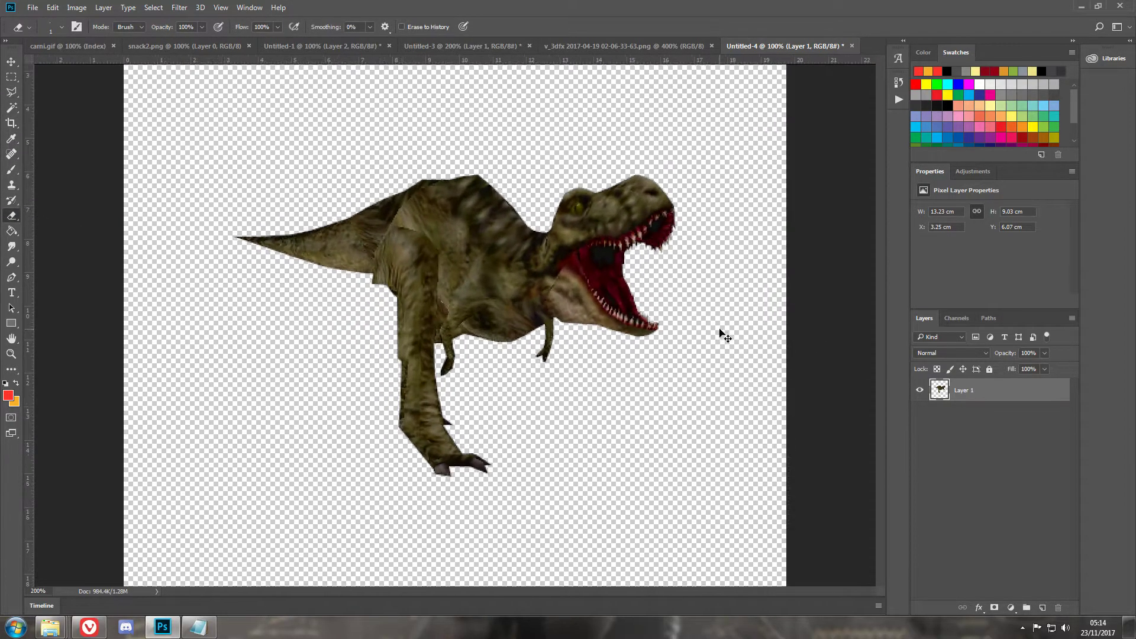
scroll(633, 306, up, 2)
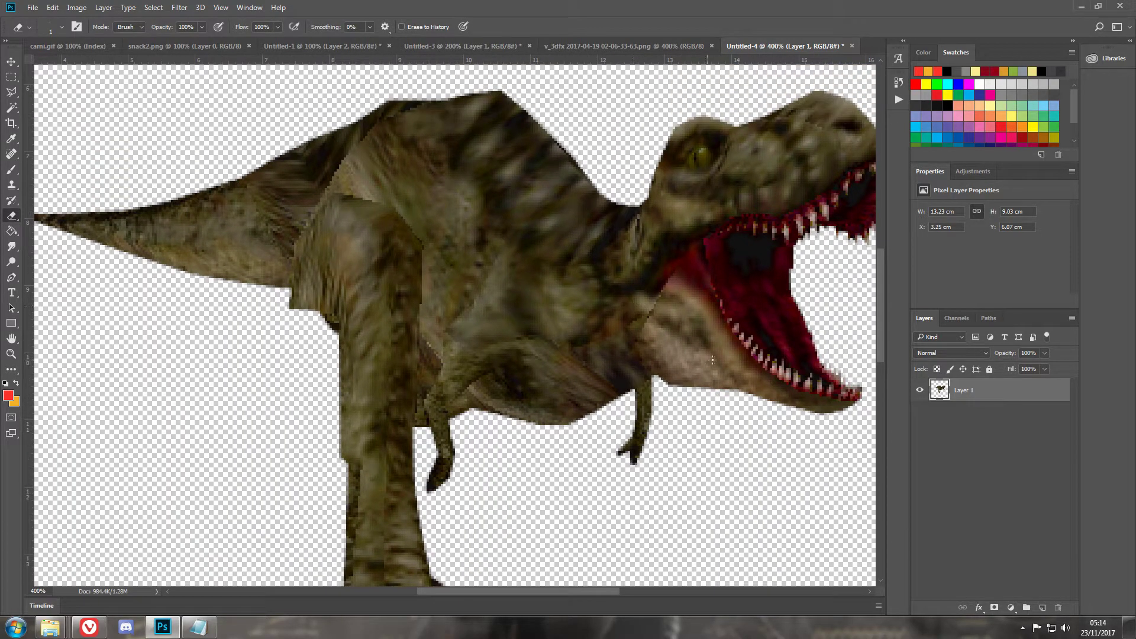
key(ctrl+minus)
key(ctrl+minus)
key(ctrl+minus)
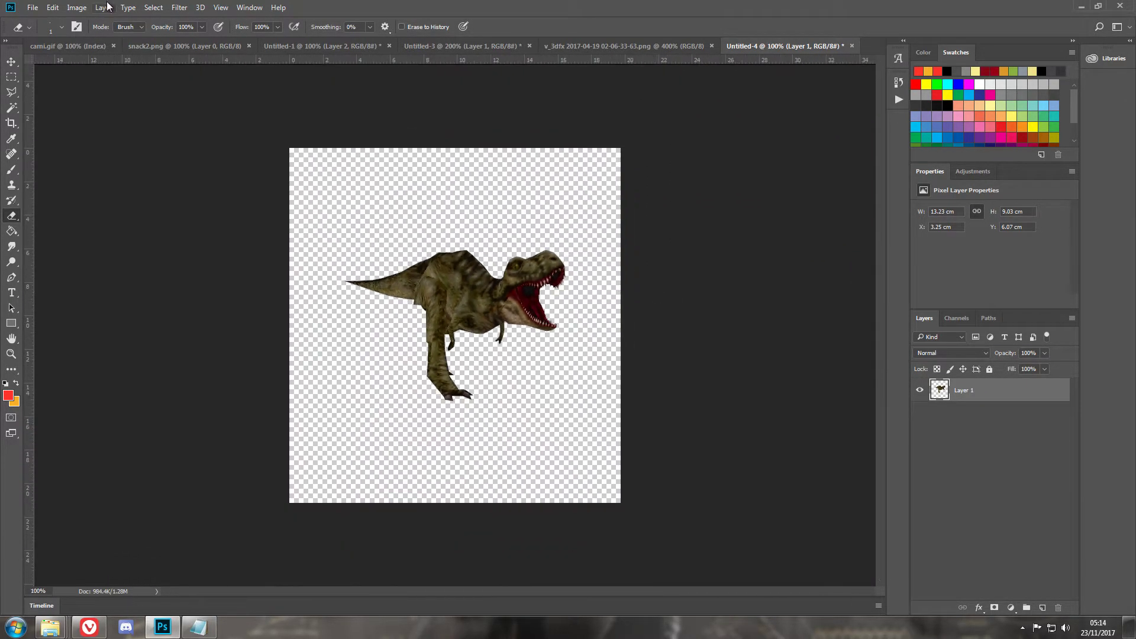
Add a new empty layer and place it beneath the T-rex layer.
click(103, 7)
mouse_move(119, 21)
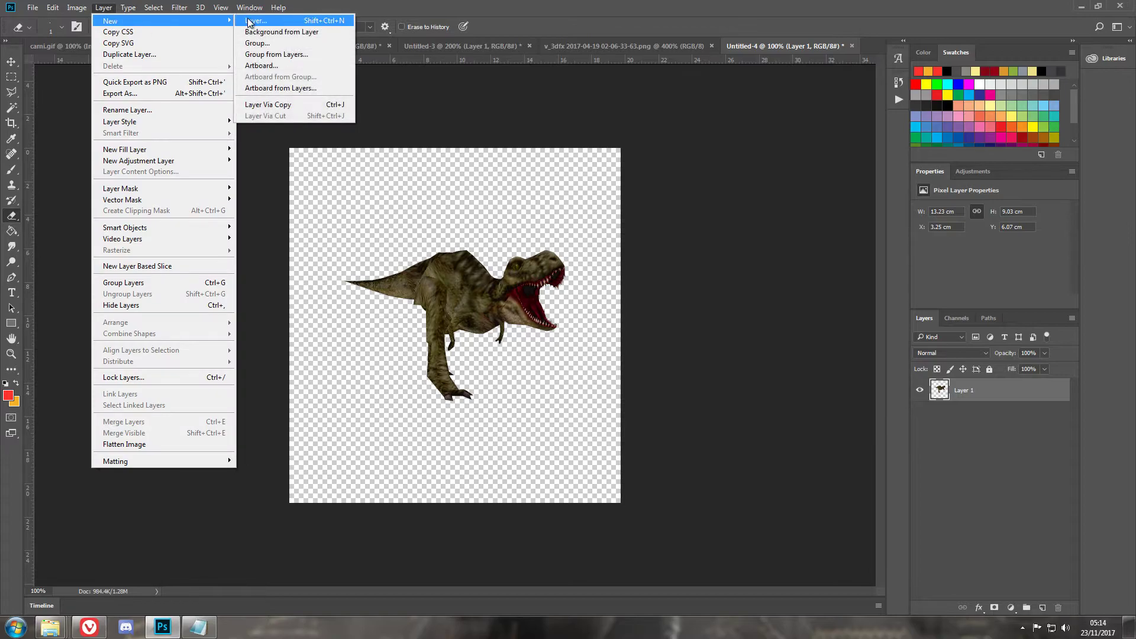
click(260, 21)
key(Return)
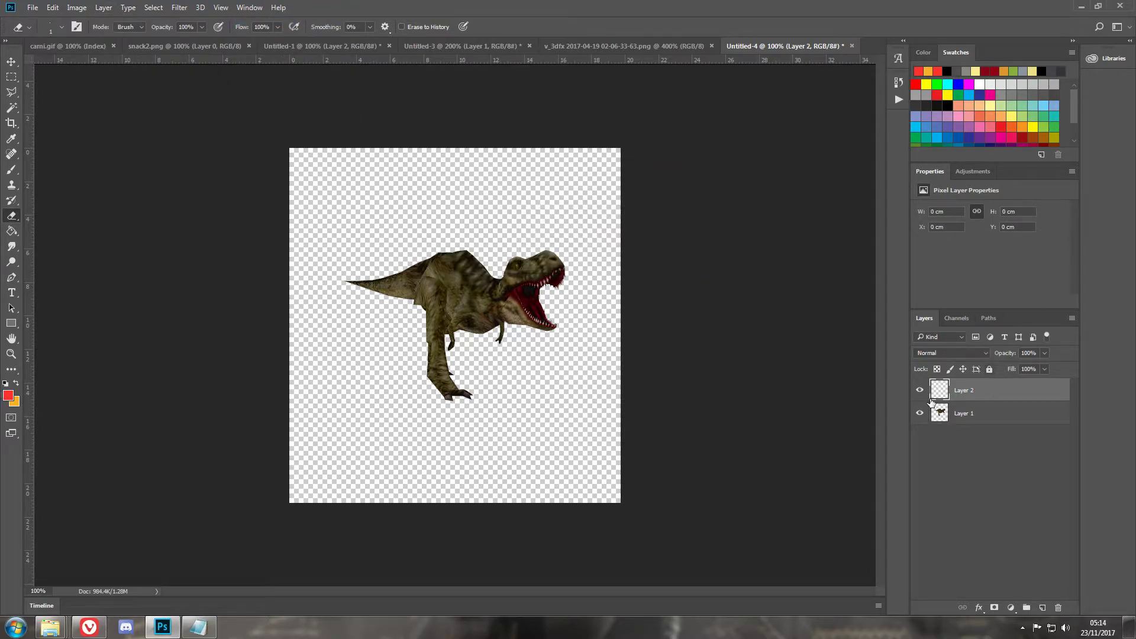
drag(956, 390, 958, 421)
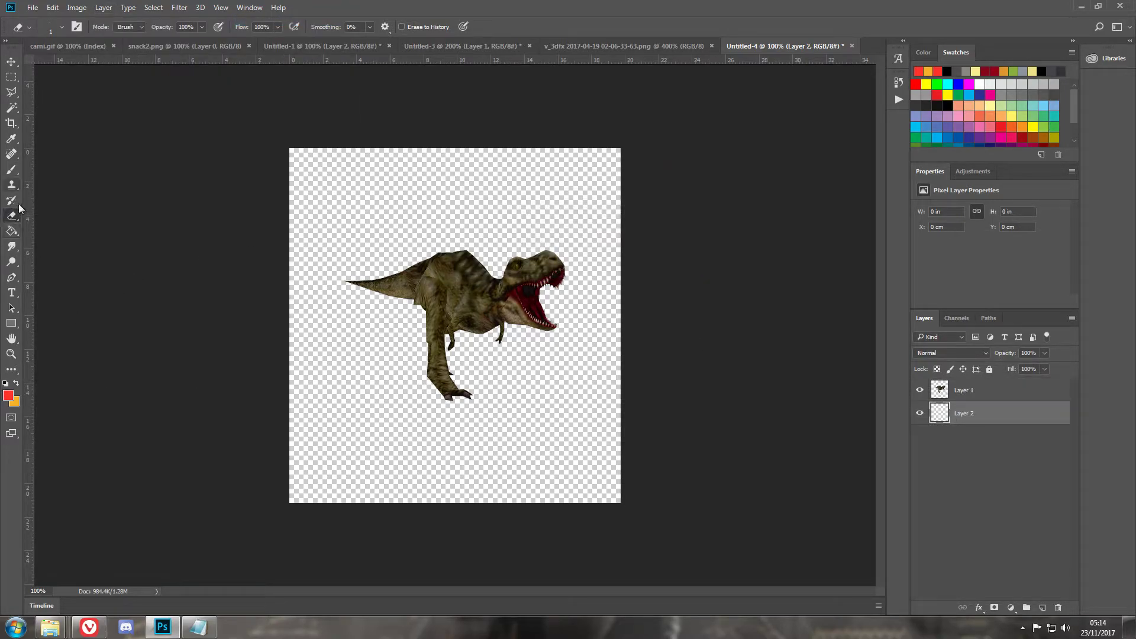
Fill the lower layer with red using the Paint Bucket, and refill it with the swapped-in orange.
click(11, 231)
click(465, 244)
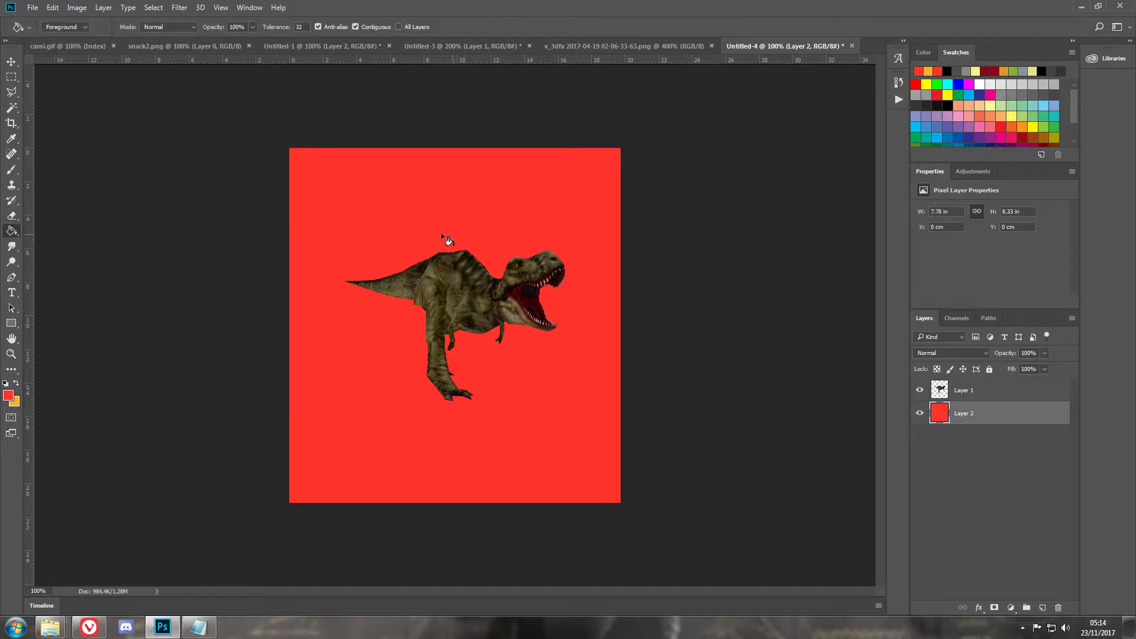
click(16, 383)
click(342, 382)
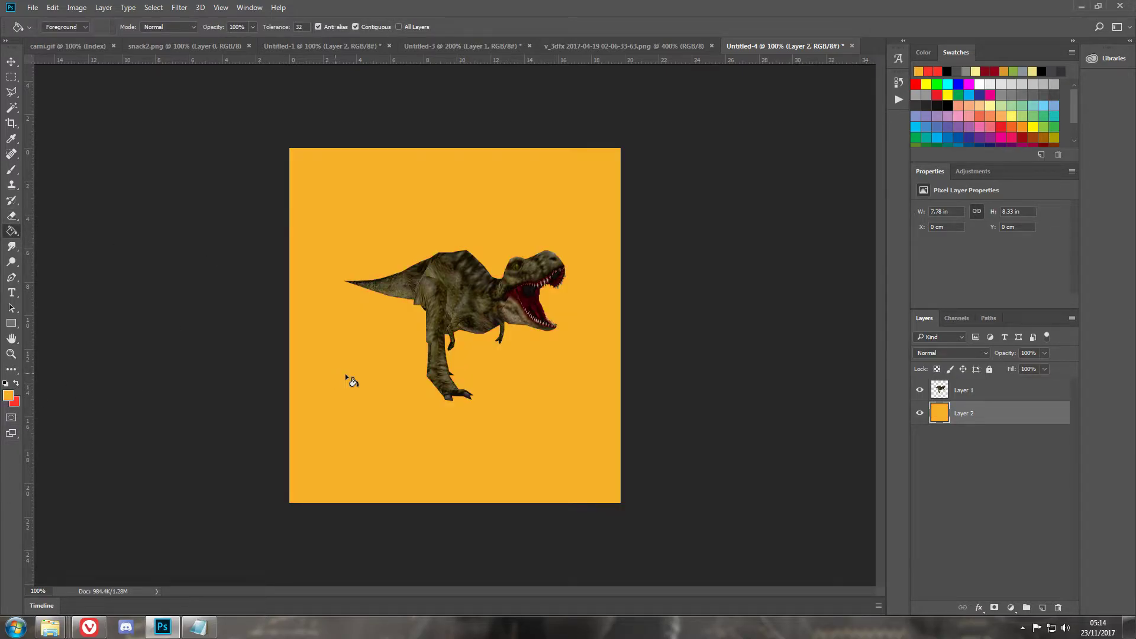
Set the foreground colour to dark grey #4a4845 and fill the background layer behind the T-rex with it.
click(8, 394)
drag(588, 319, 509, 364)
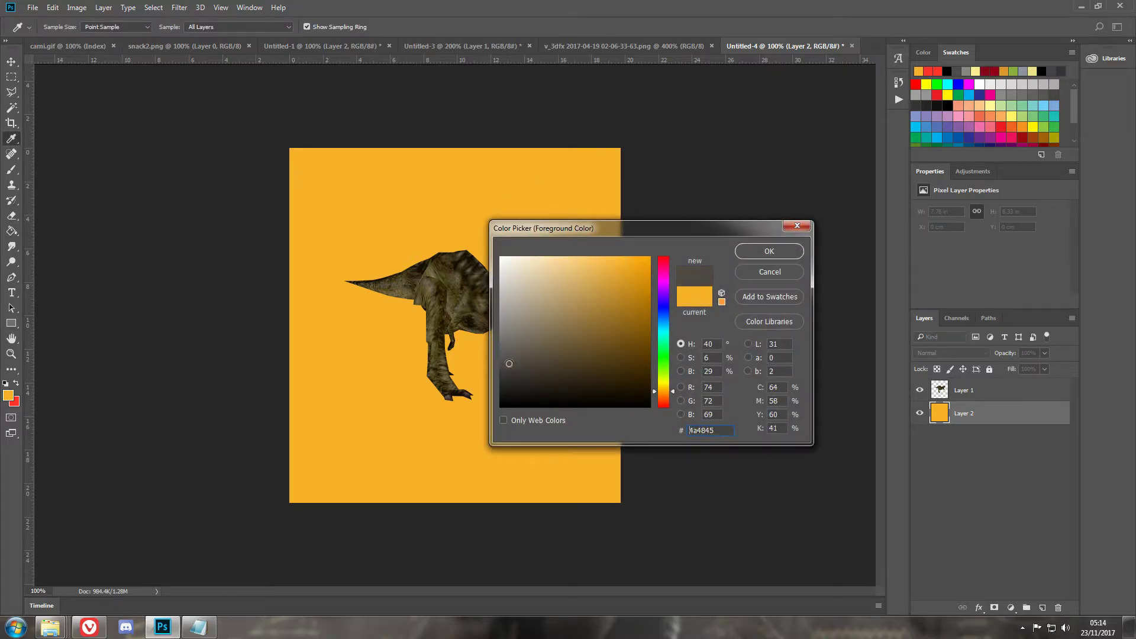
click(759, 254)
click(499, 213)
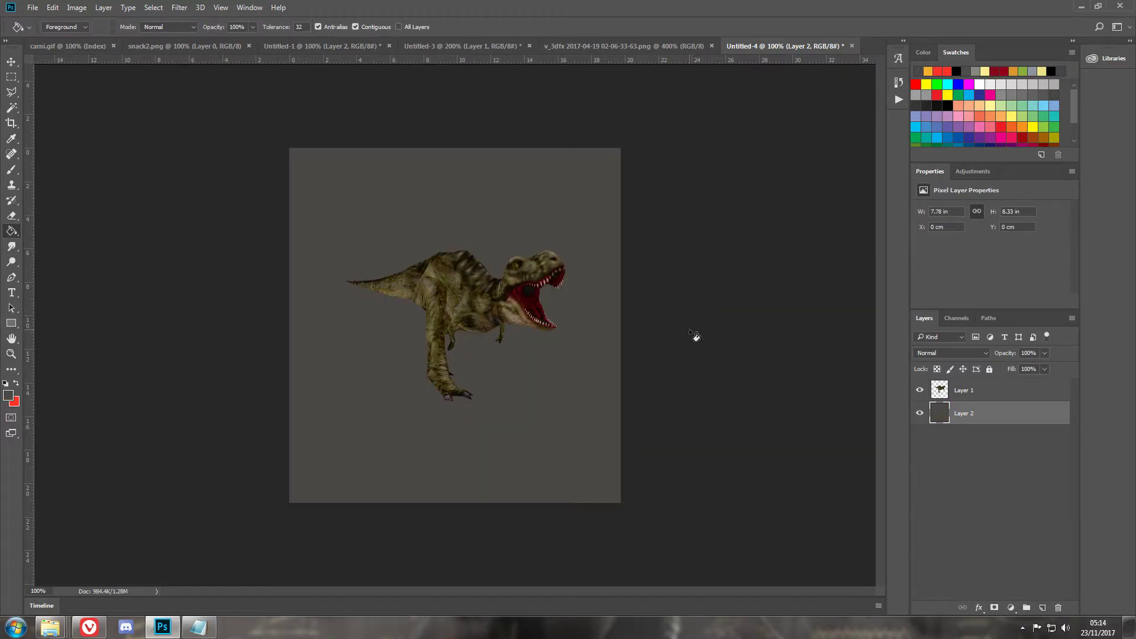
Examine the T-rex layer's cutout edges around the head, jaws and teeth up close with the Eraser tool ready.
key(ctrl+plus)
key(ctrl+plus)
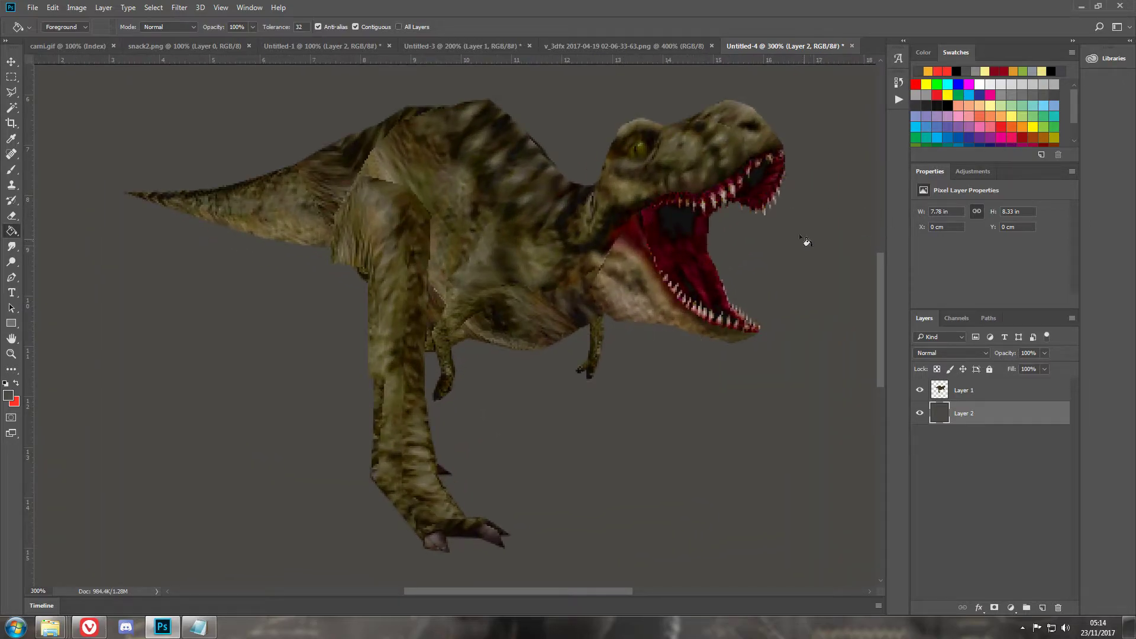
click(953, 390)
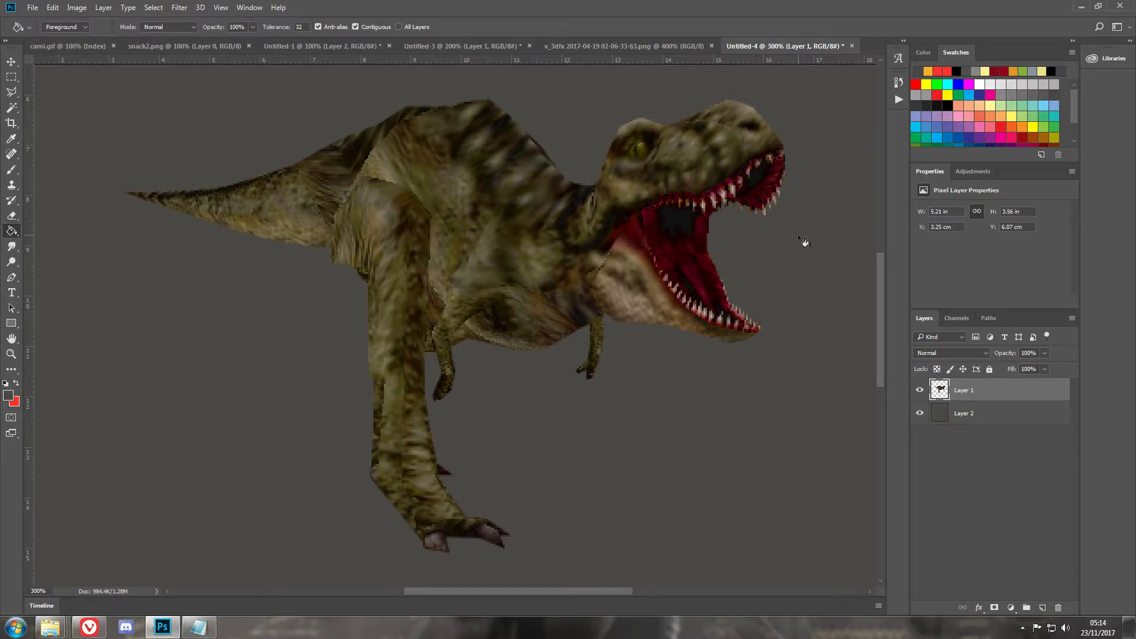
key(ctrl+plus)
key(ctrl+plus)
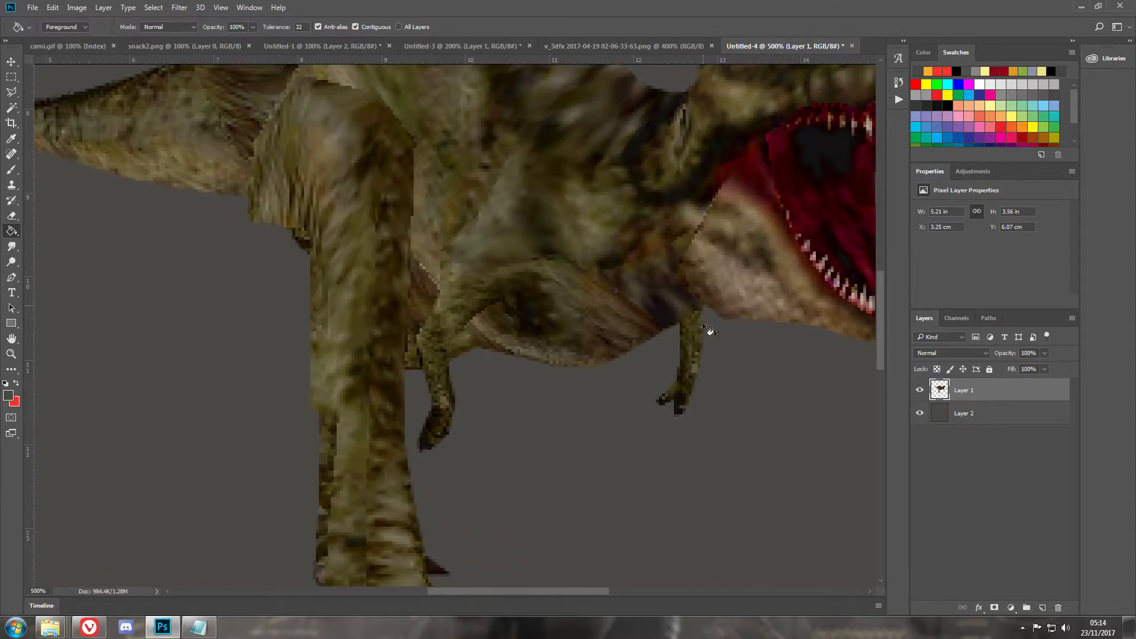
drag(506, 588, 597, 592)
scroll(595, 188, up, 4)
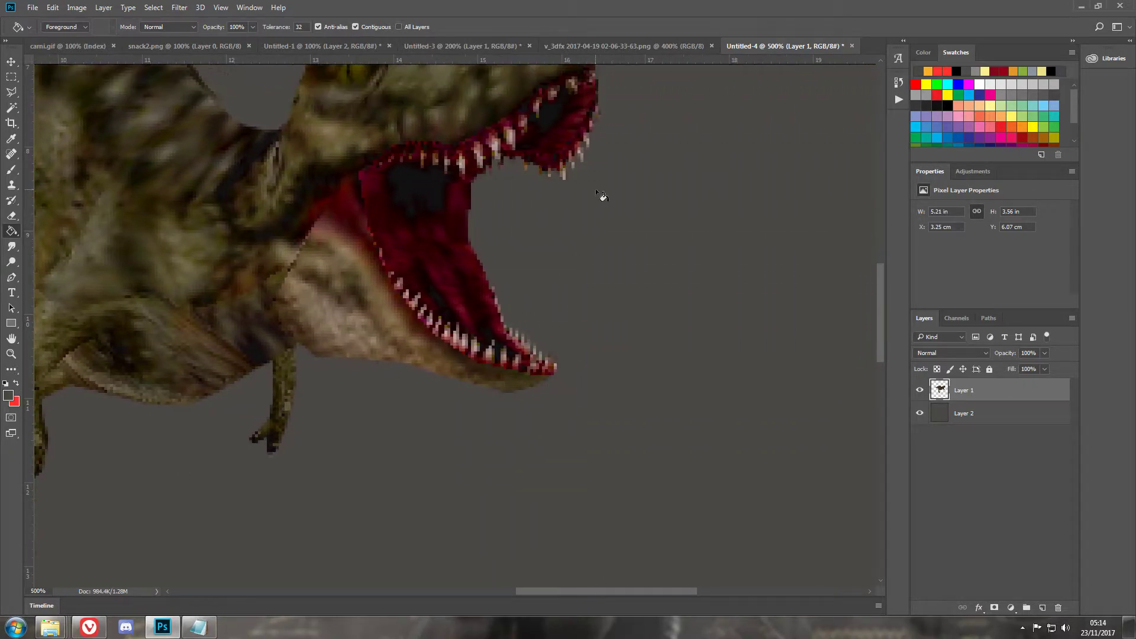
scroll(622, 211, up, 1)
key(ctrl+plus)
key(ctrl+plus)
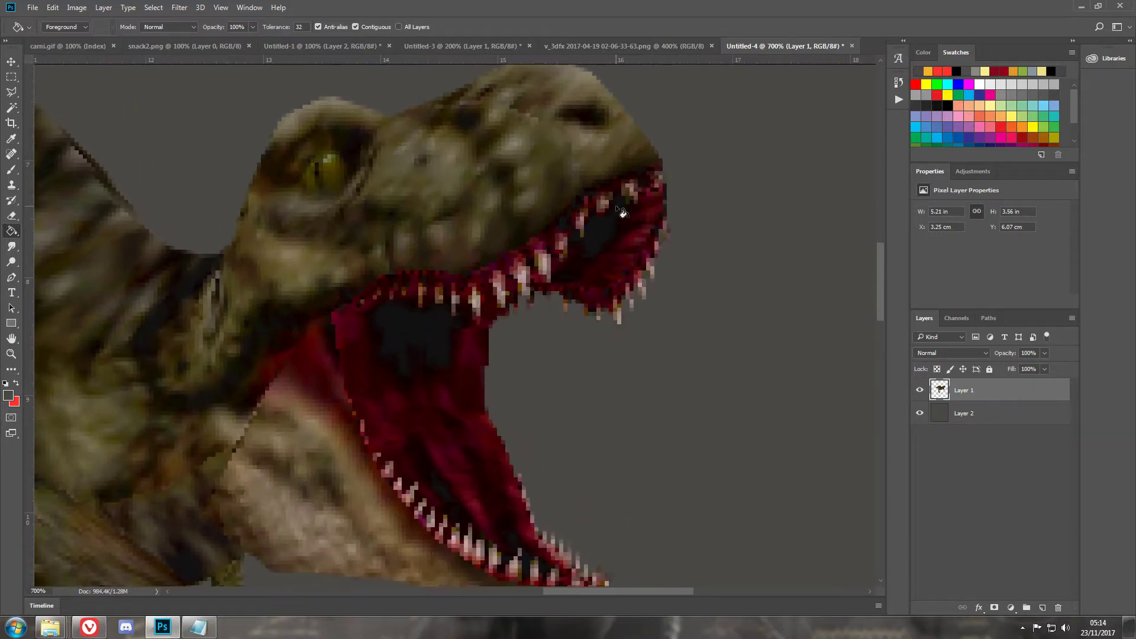
click(12, 216)
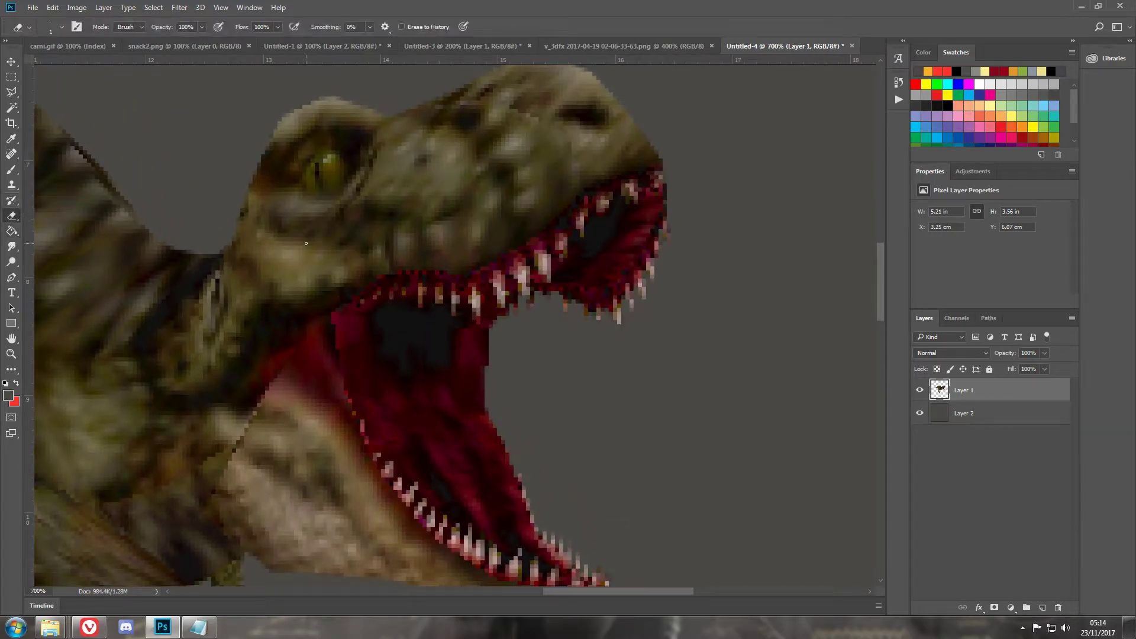
key(ctrl+plus)
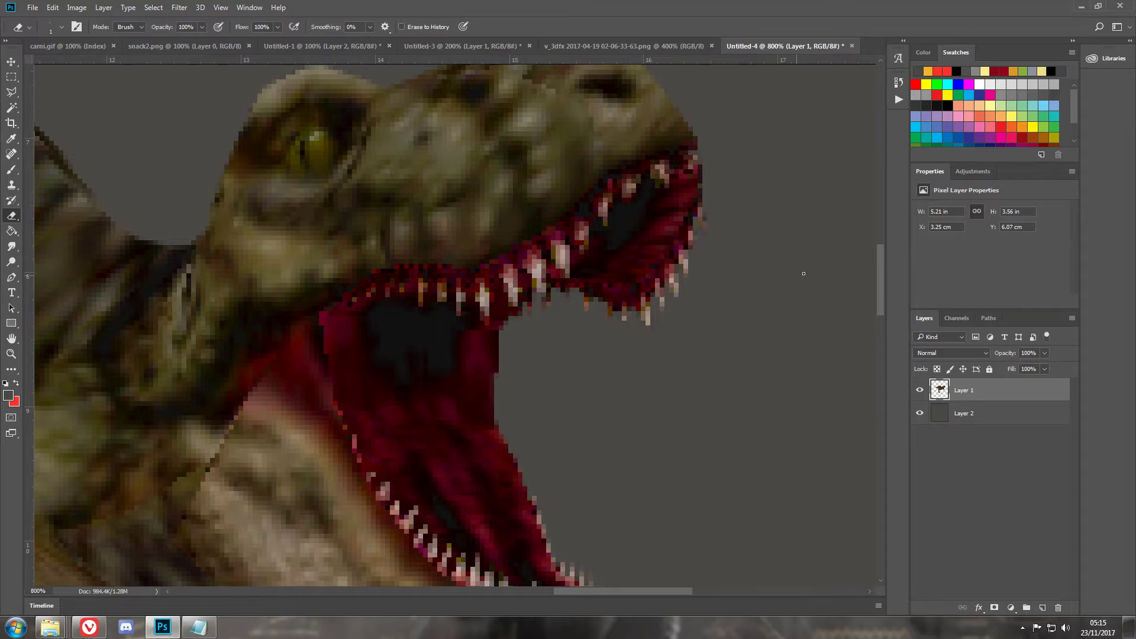
drag(878, 265, 879, 294)
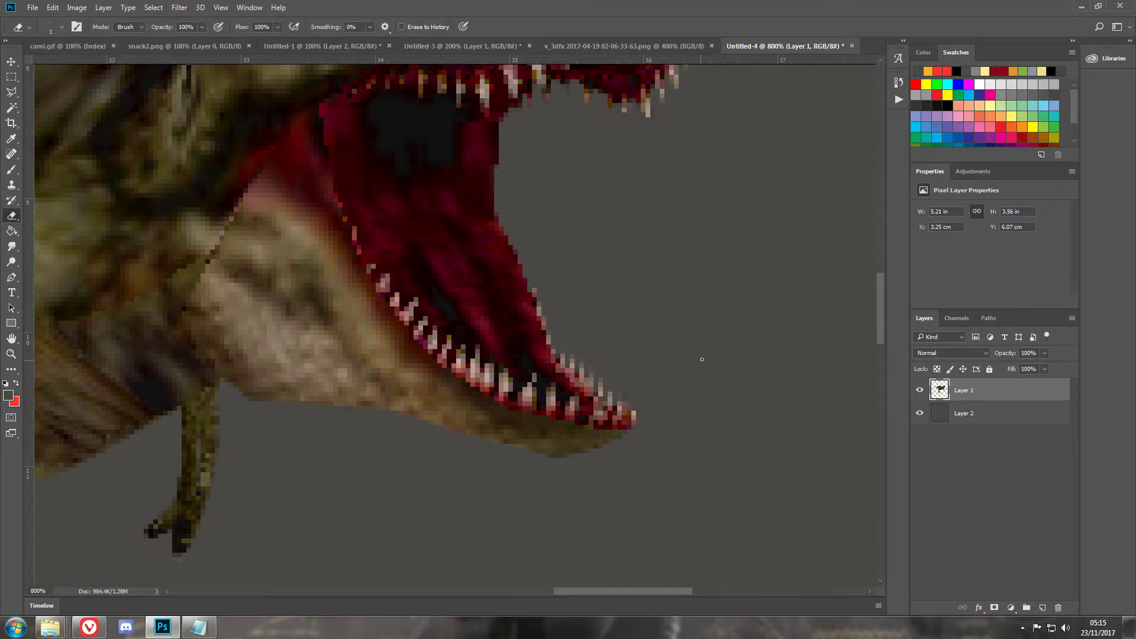
mouse_move(880, 335)
mouse_down()
mouse_move(875, 289)
mouse_move(872, 332)
mouse_up()
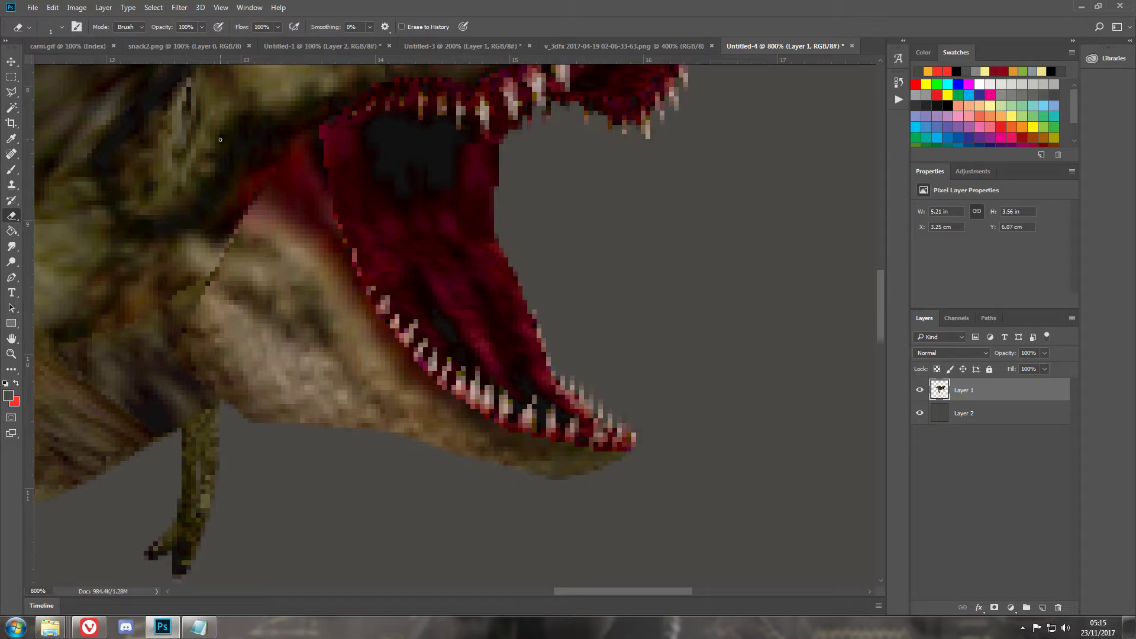
Add a new empty layer with default settings above the T-rex layer.
click(103, 8)
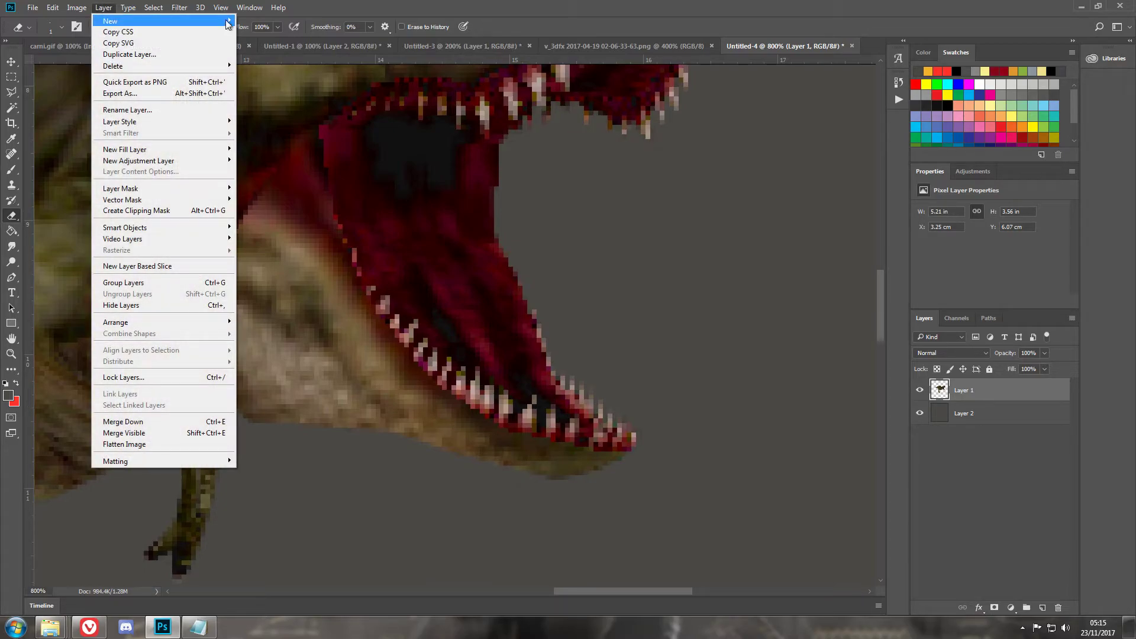
click(260, 22)
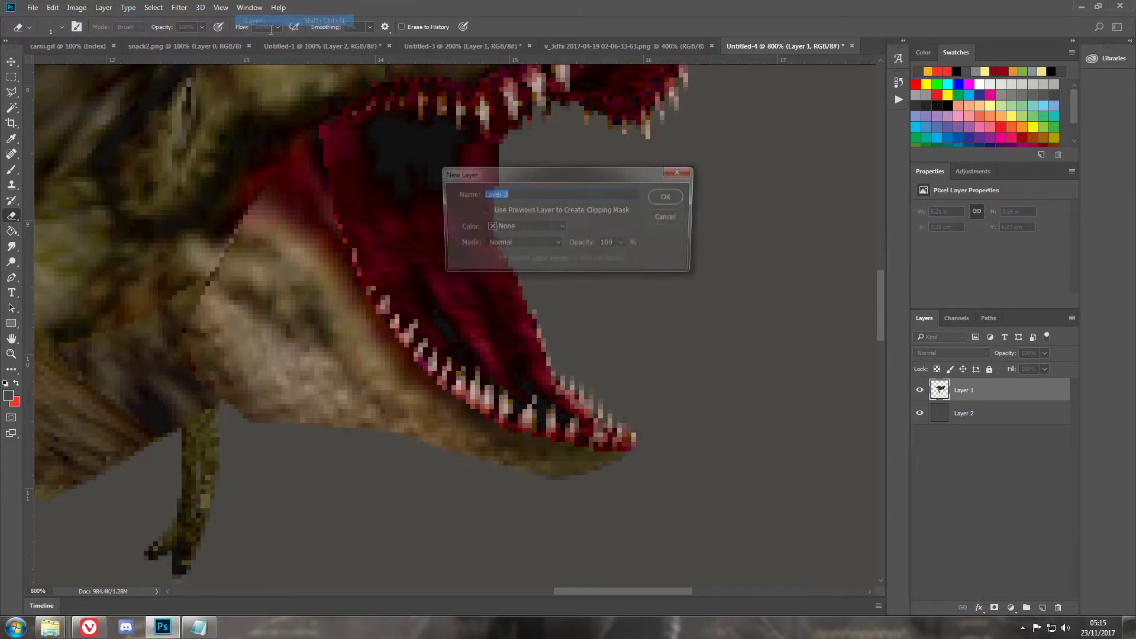
click(670, 197)
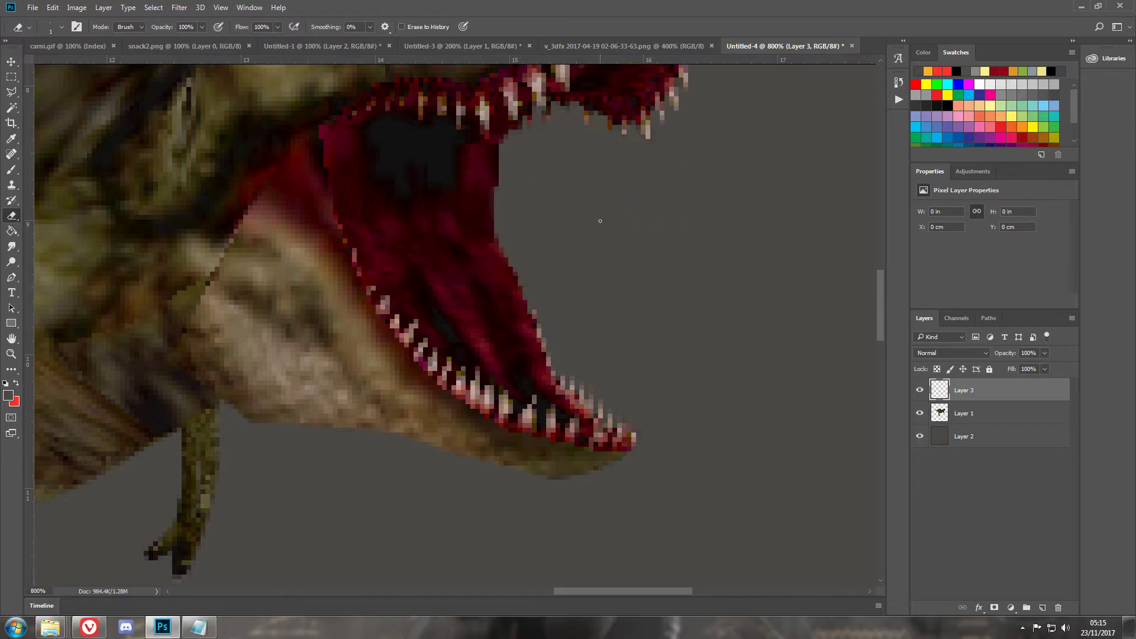
Sample a pale tooth colour from the upper jaw and brush it over the lower jaw's teeth on the new layer.
click(8, 395)
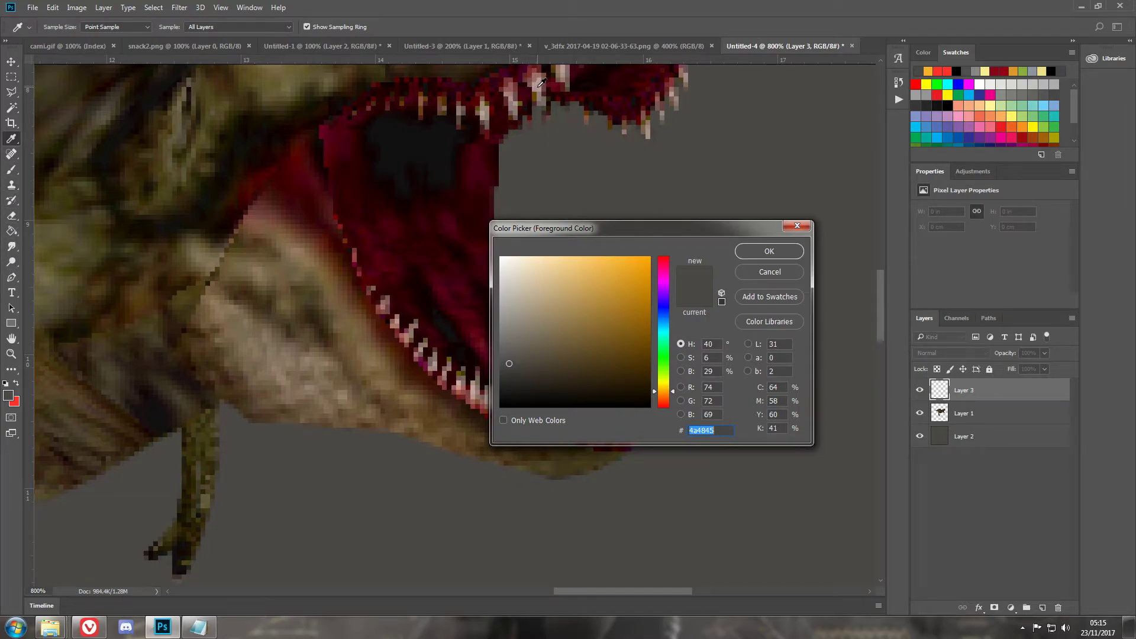
click(541, 83)
click(768, 251)
key(e)
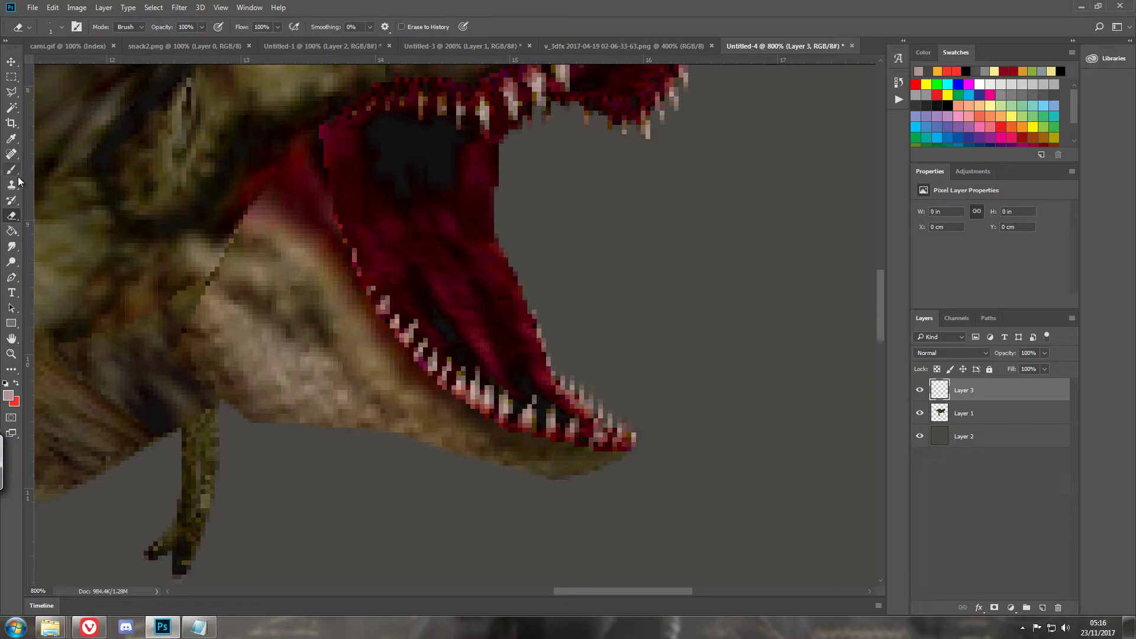
key(b)
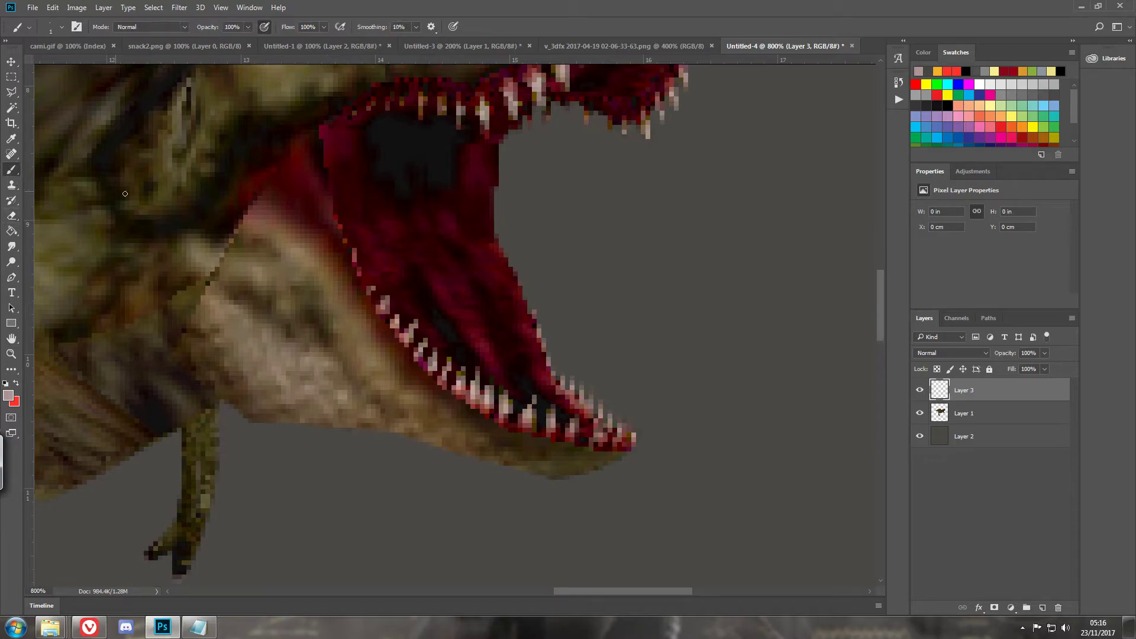
click(449, 360)
click(534, 428)
click(629, 435)
click(425, 342)
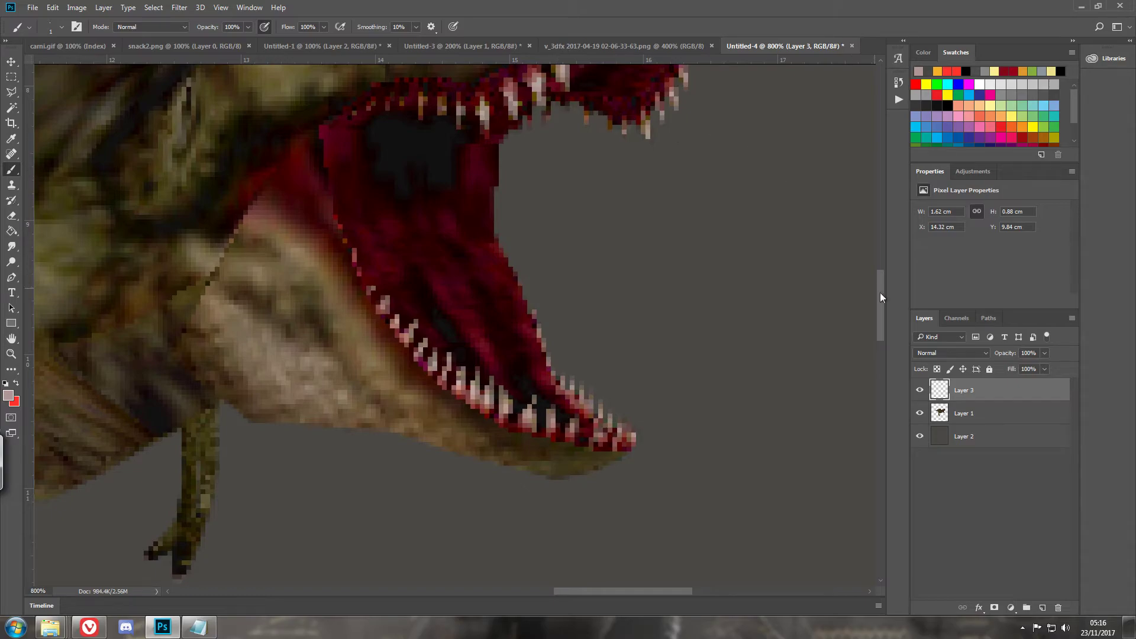
Touch up the upper jaw's teeth, including those at the front of the snout, with the sampled tooth colour.
scroll(882, 301, up, 5)
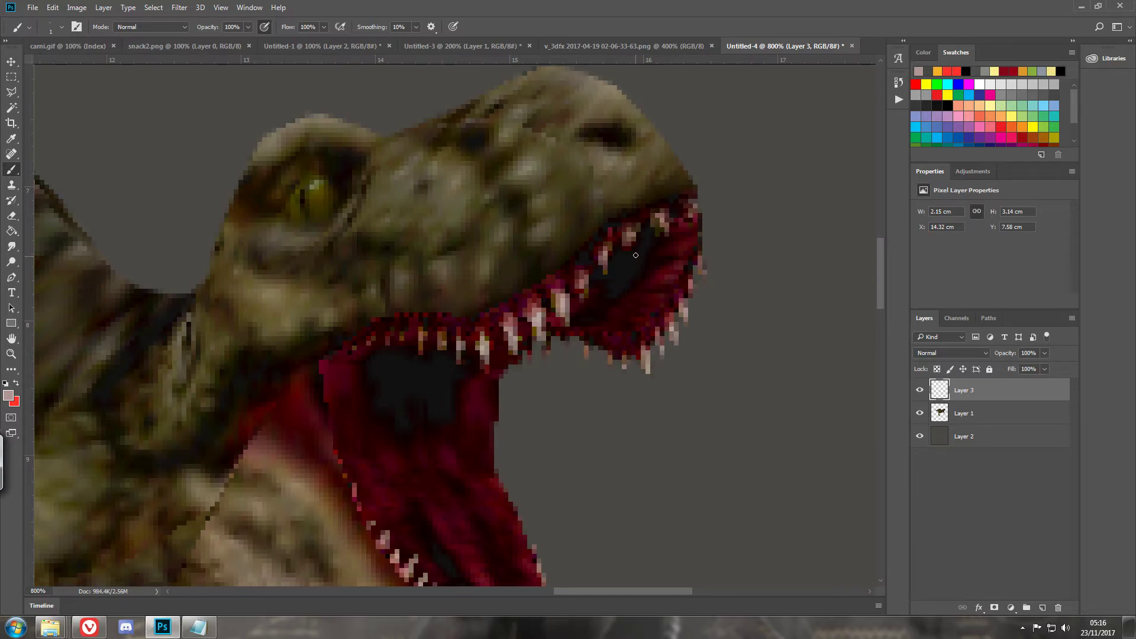
mouse_move(652, 224)
mouse_down()
mouse_move(660, 217)
mouse_move(660, 236)
mouse_move(643, 229)
mouse_up()
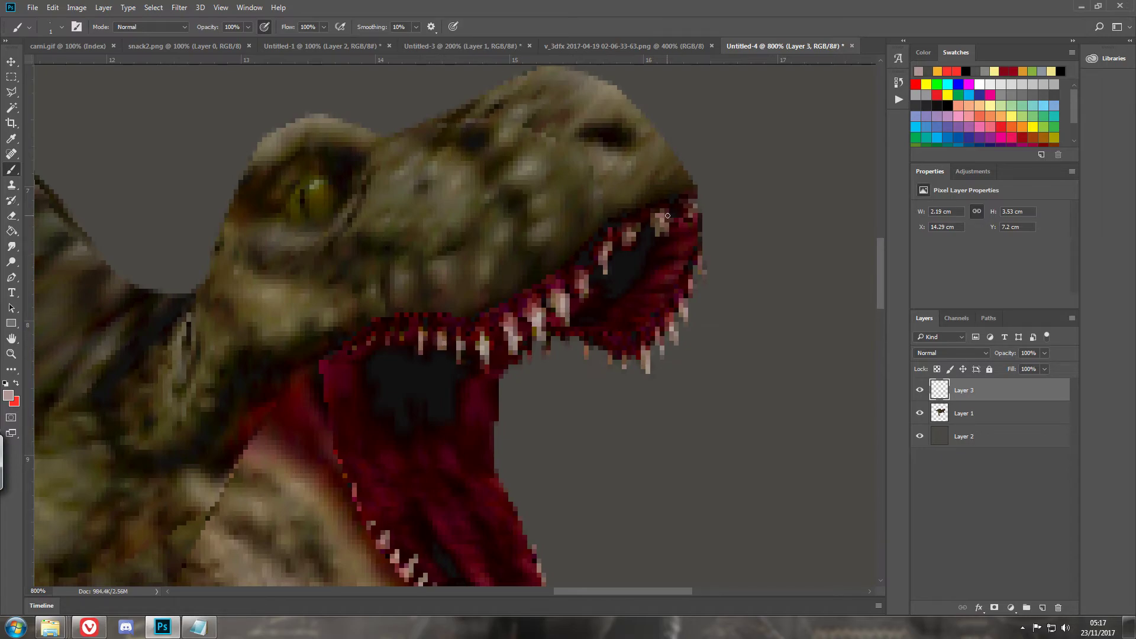
drag(691, 206, 686, 216)
Merge the tooth touch-up layer down into the T-rex layer.
scroll(501, 400, down, 6)
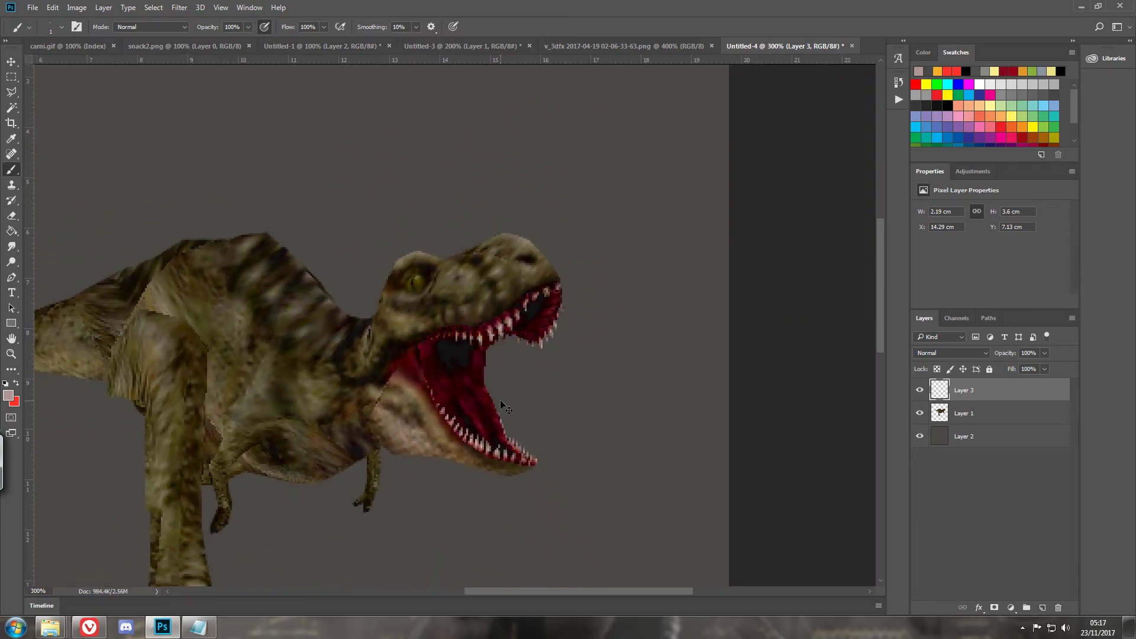
scroll(501, 400, down, 2)
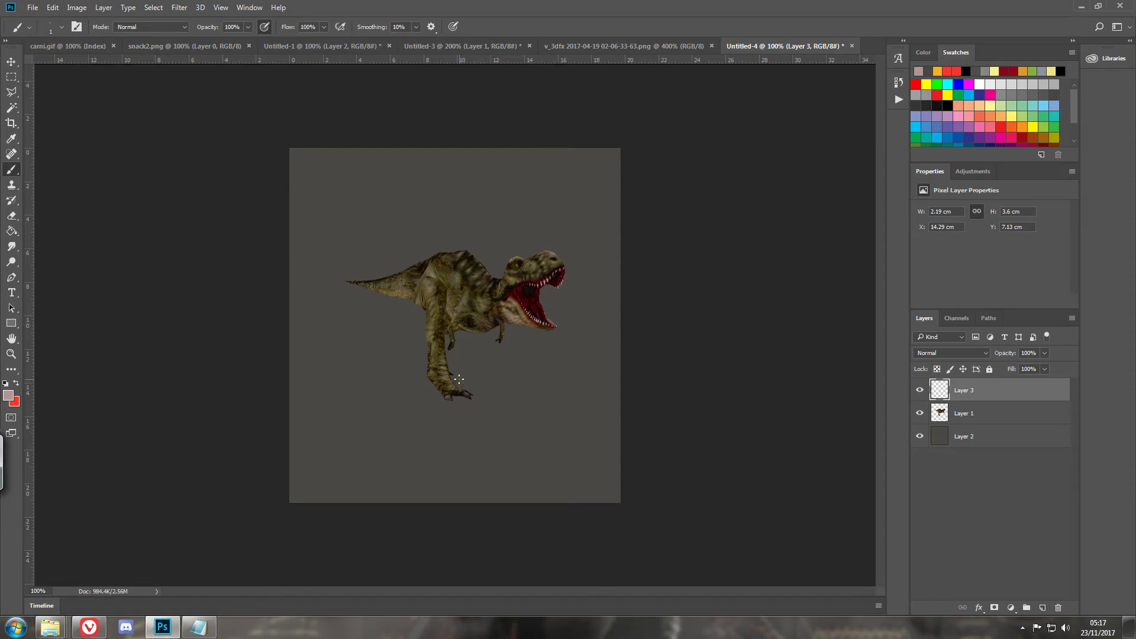
scroll(456, 379, up, 3)
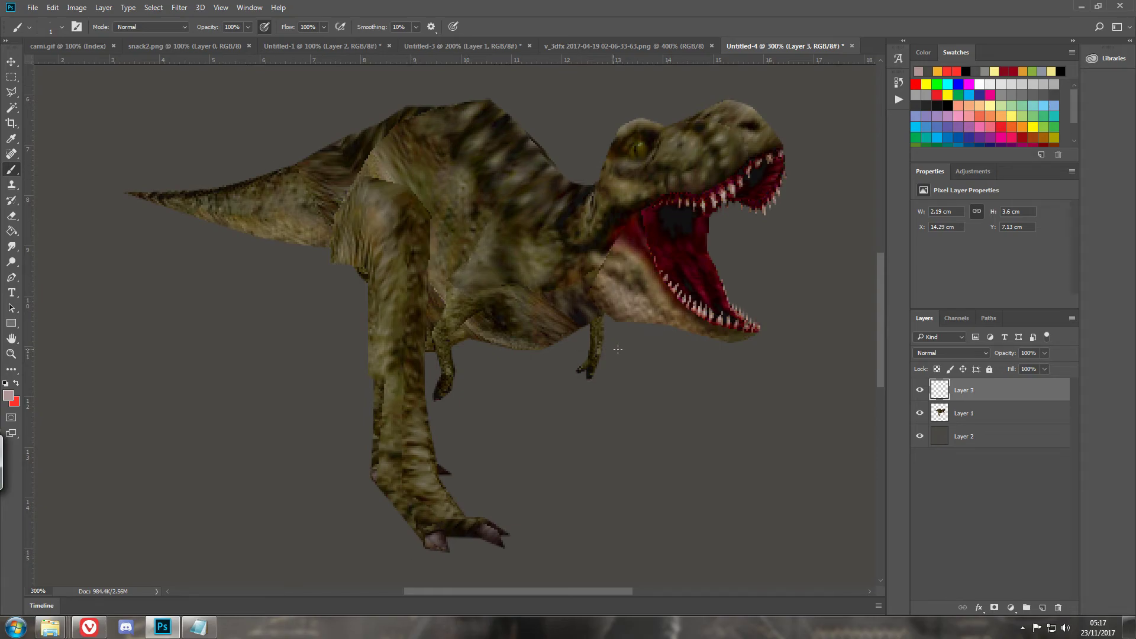
scroll(590, 353, down, 1)
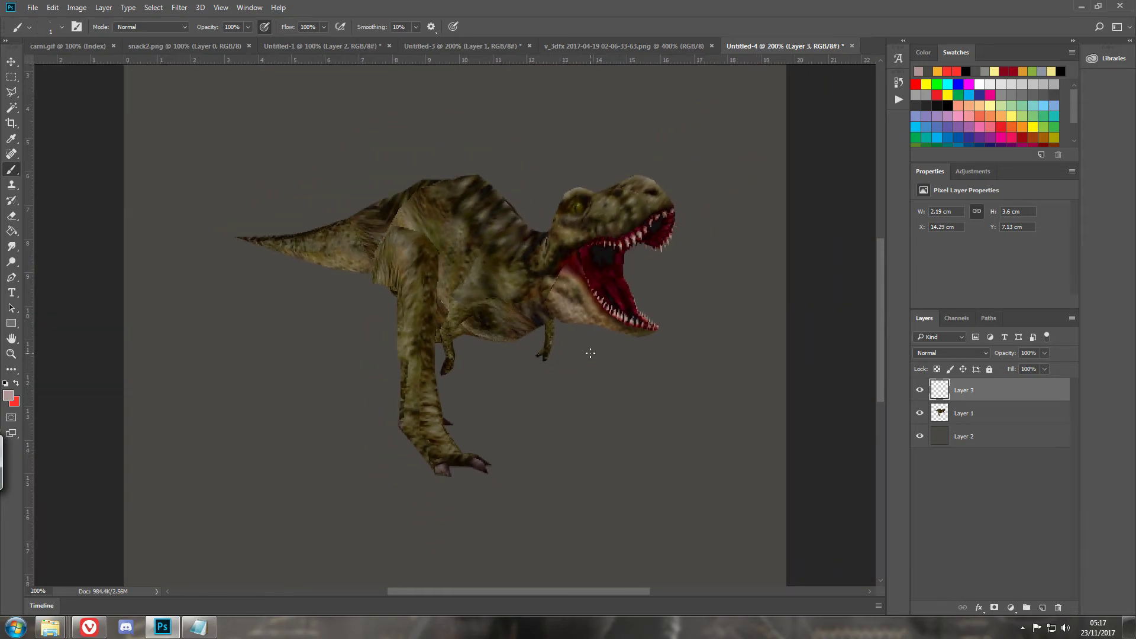
scroll(590, 353, down, 1)
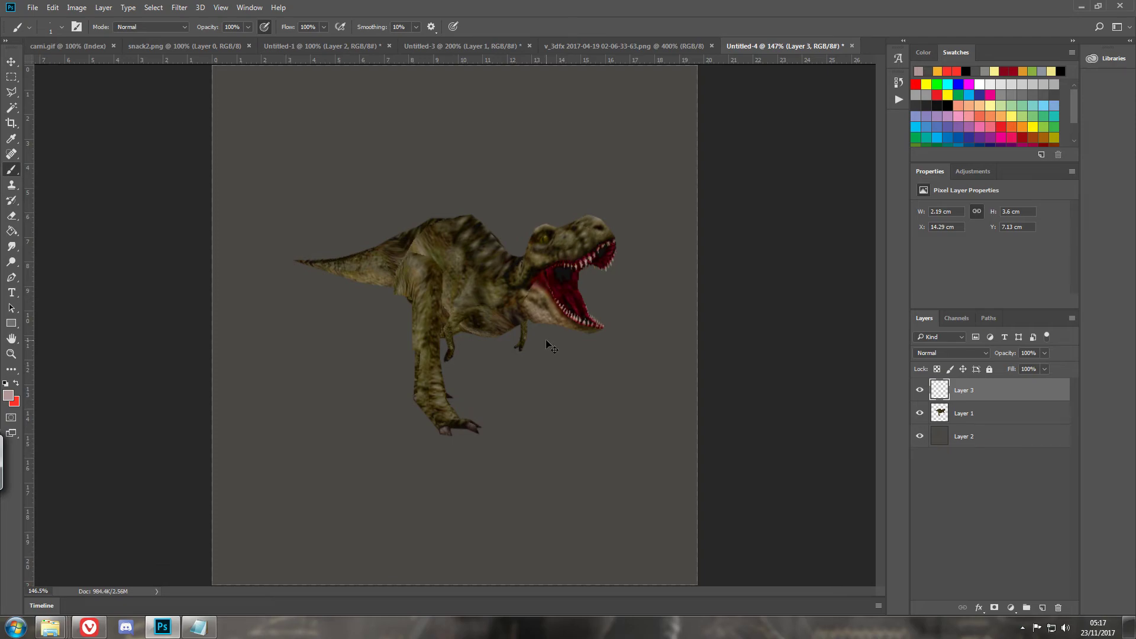
key(ctrl+minus)
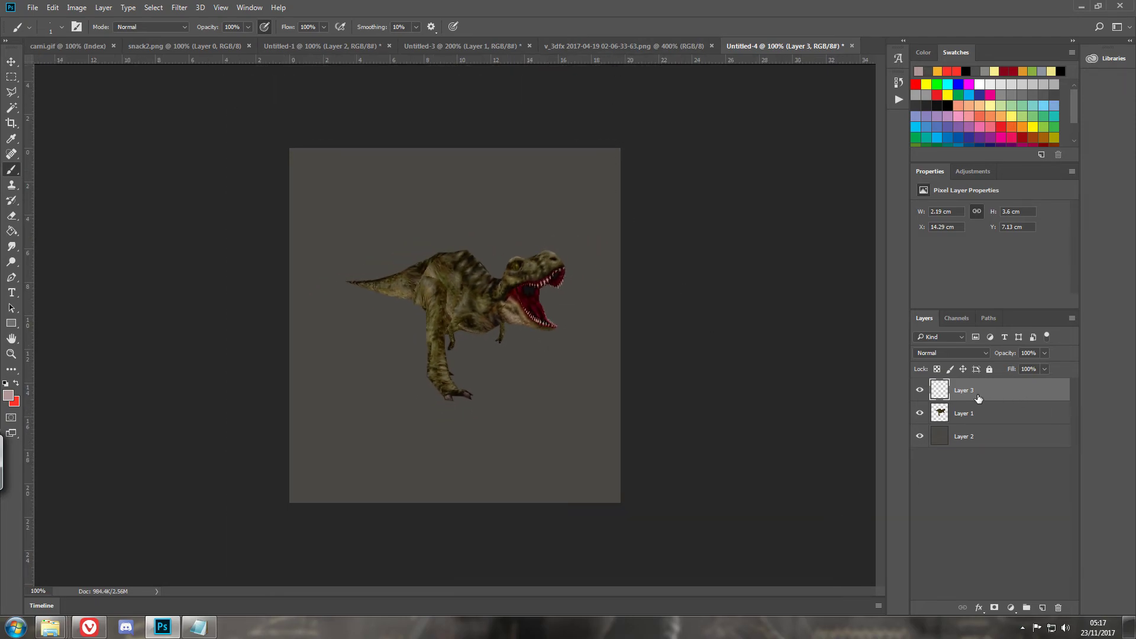
right_click(963, 414)
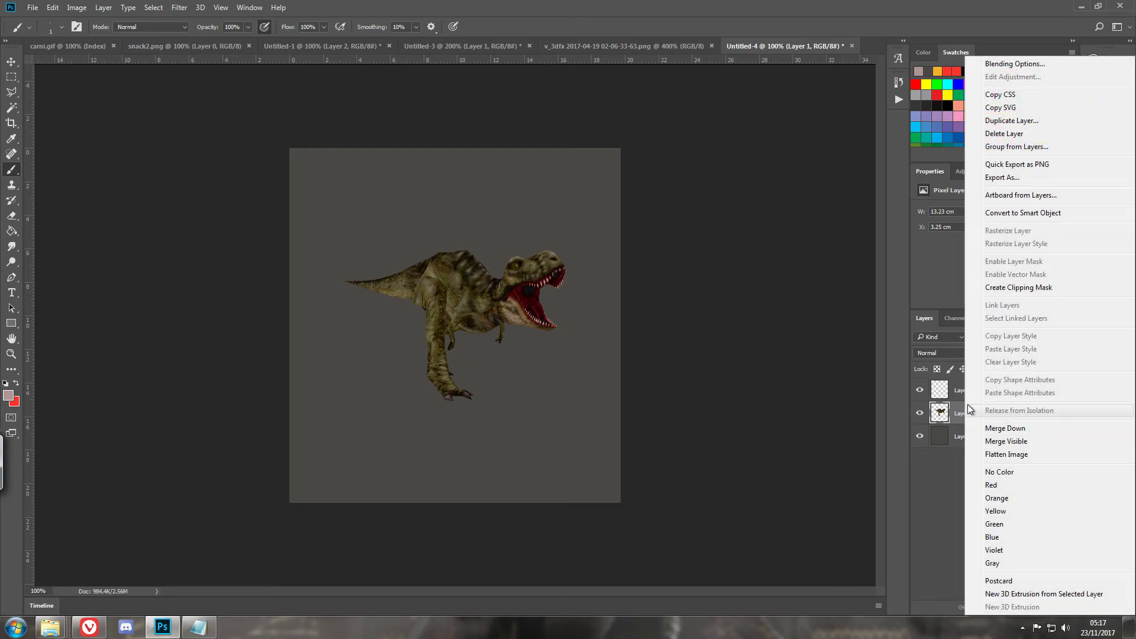
click(951, 397)
right_click(953, 399)
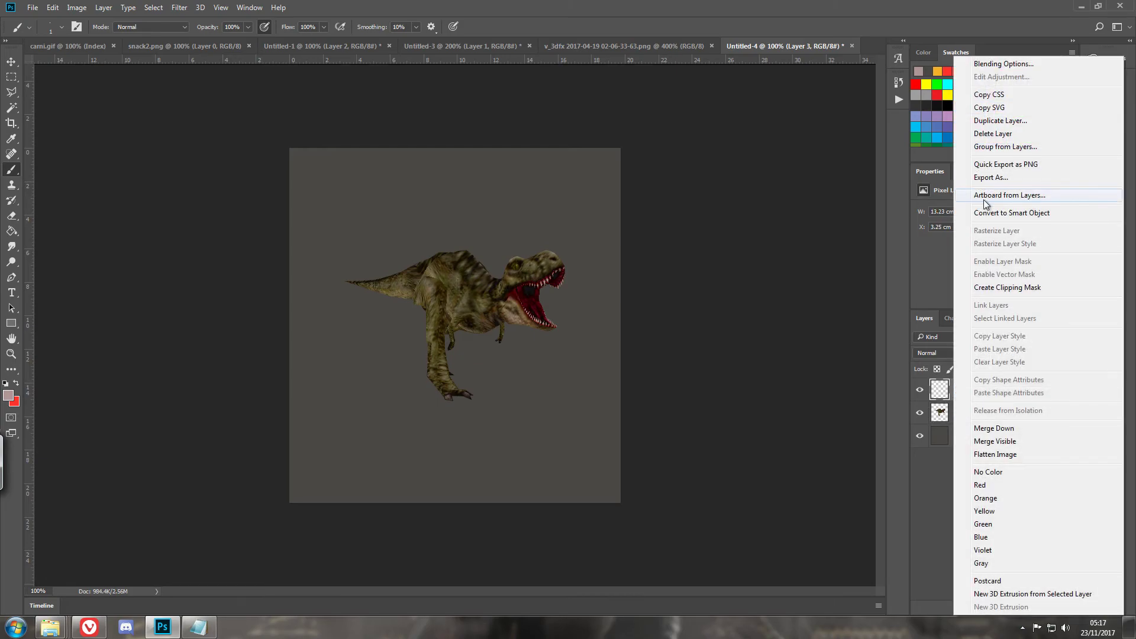
click(997, 430)
Give the T-rex layer a drop shadow and a 1 px black outside stroke in Overlay blend mode.
click(843, 65)
click(597, 496)
click(598, 374)
click(609, 375)
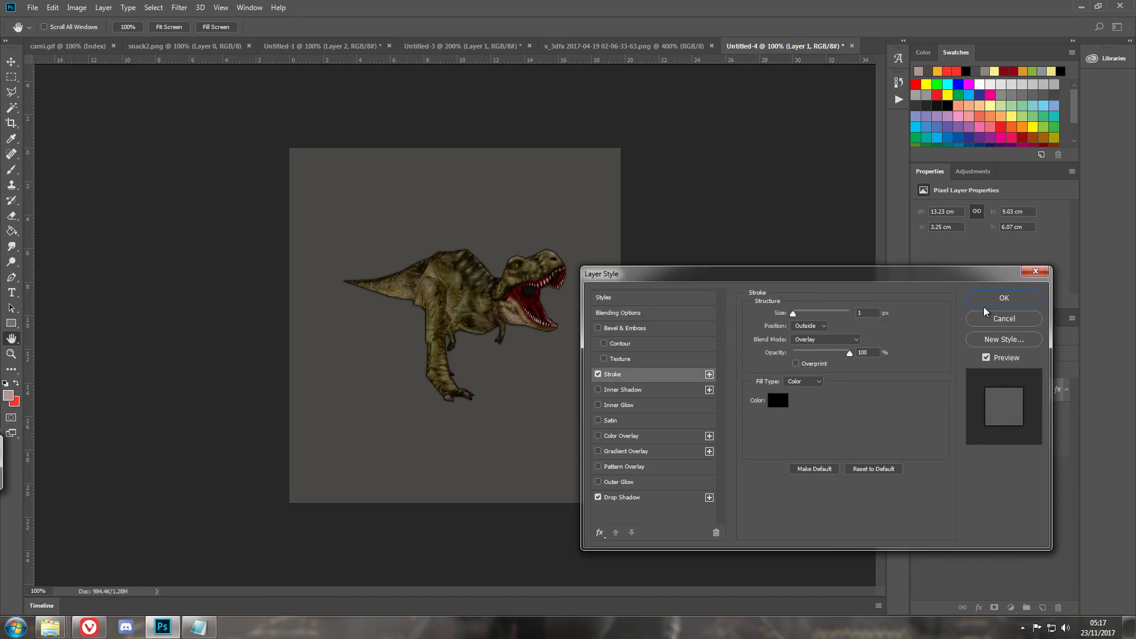
click(1004, 297)
Apply the Sharpen filter to the T-rex layer.
click(179, 7)
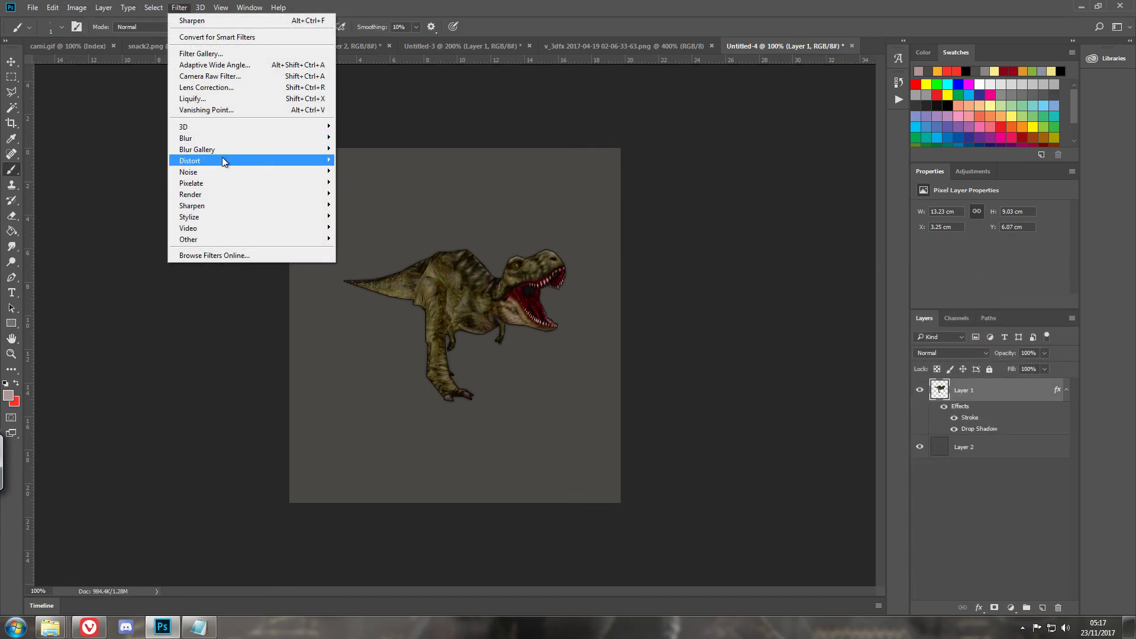
mouse_move(236, 205)
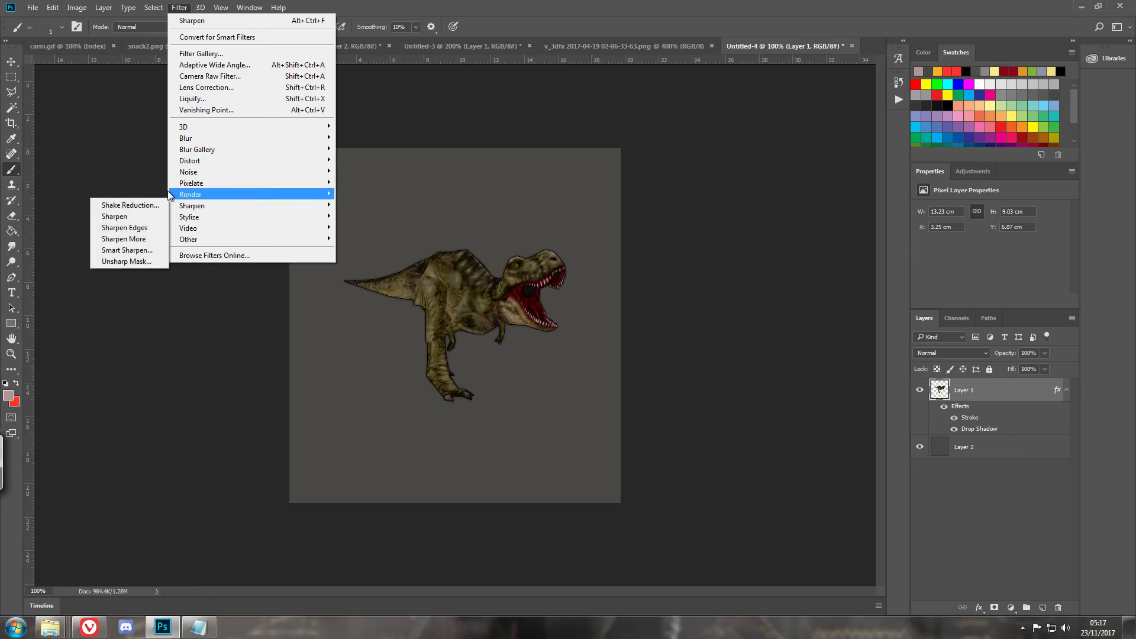
click(112, 215)
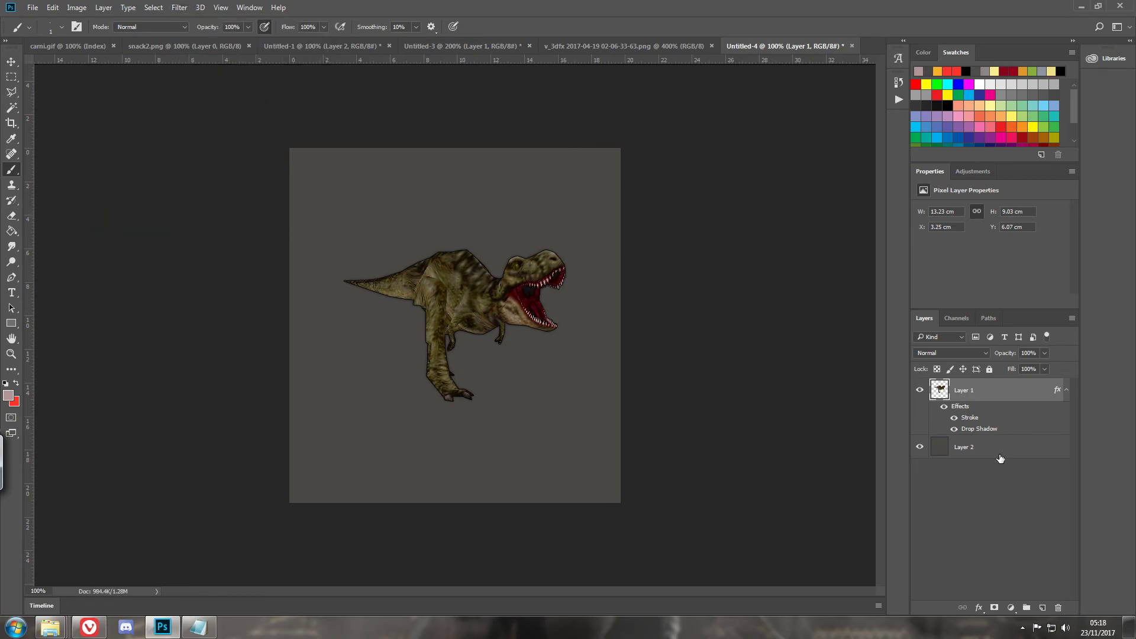
Hide the grey background layer and crop the canvas closely around the T-rex.
click(919, 446)
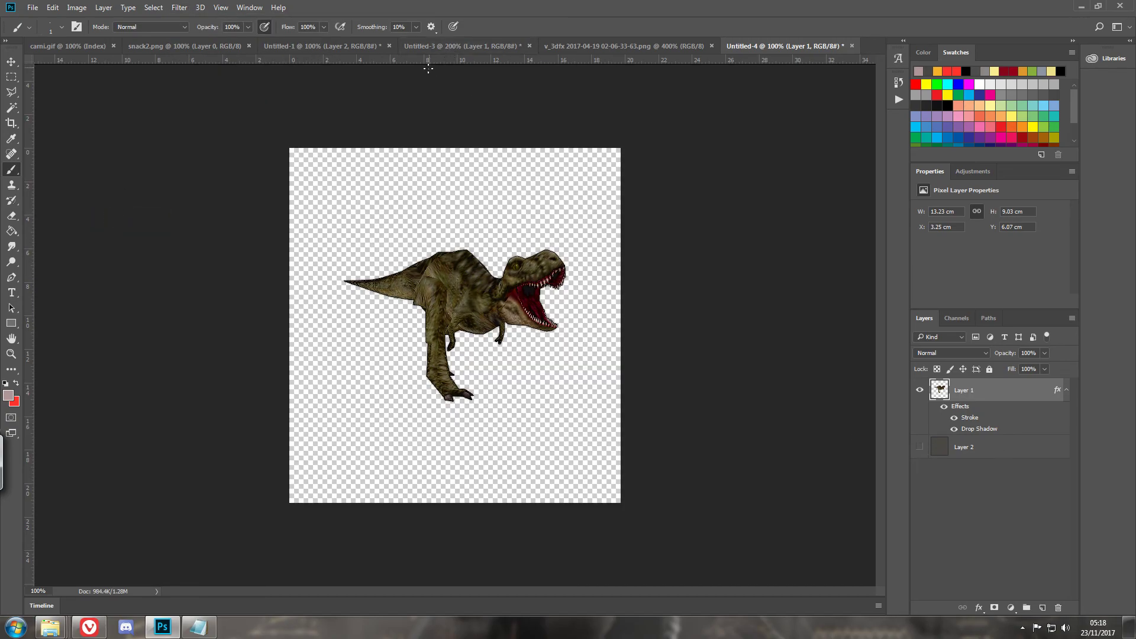
click(11, 122)
drag(310, 156, 314, 197)
drag(581, 457, 579, 406)
click(599, 27)
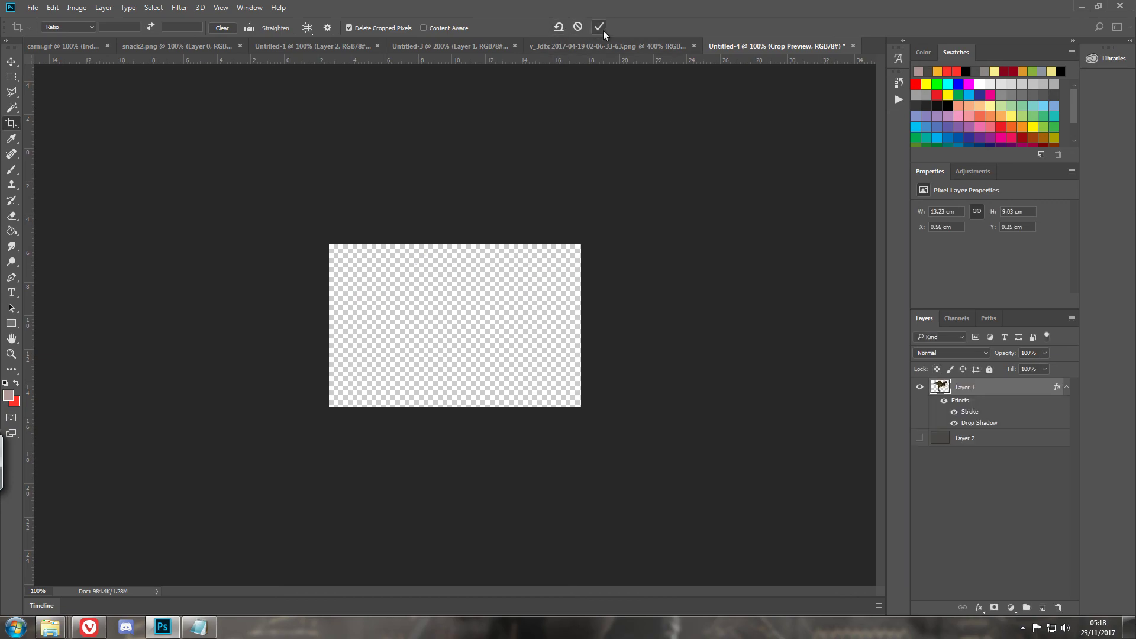